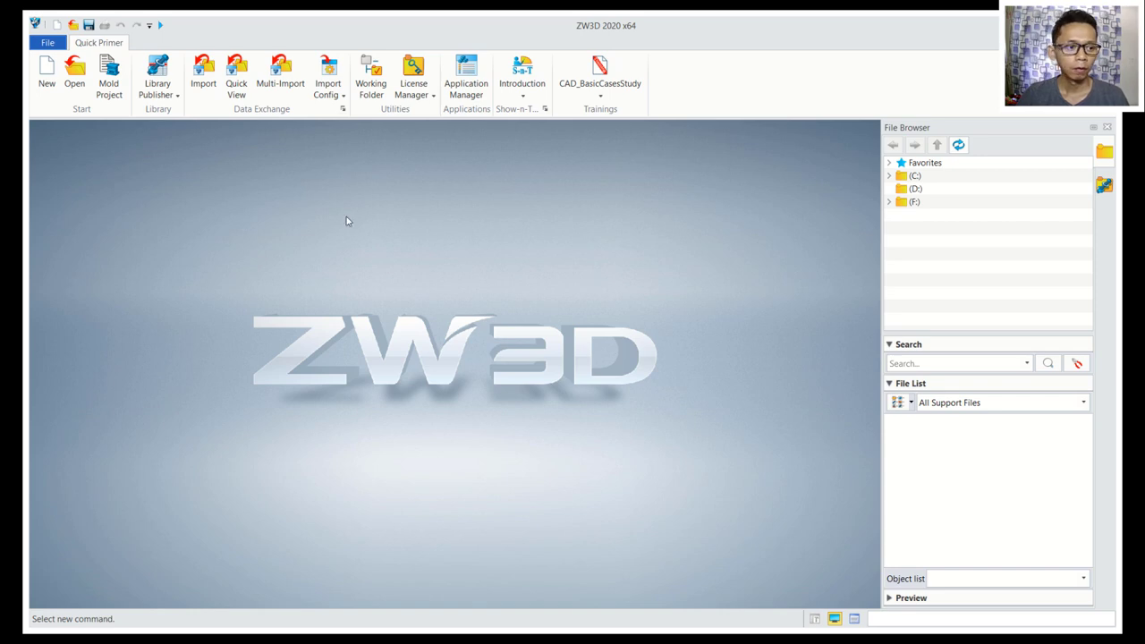
Create a new blank part file named Part001.Z3.
{"action": "left_click", "coordinate": [46, 72]}
{"action": "left_click", "coordinate": [846, 484]}
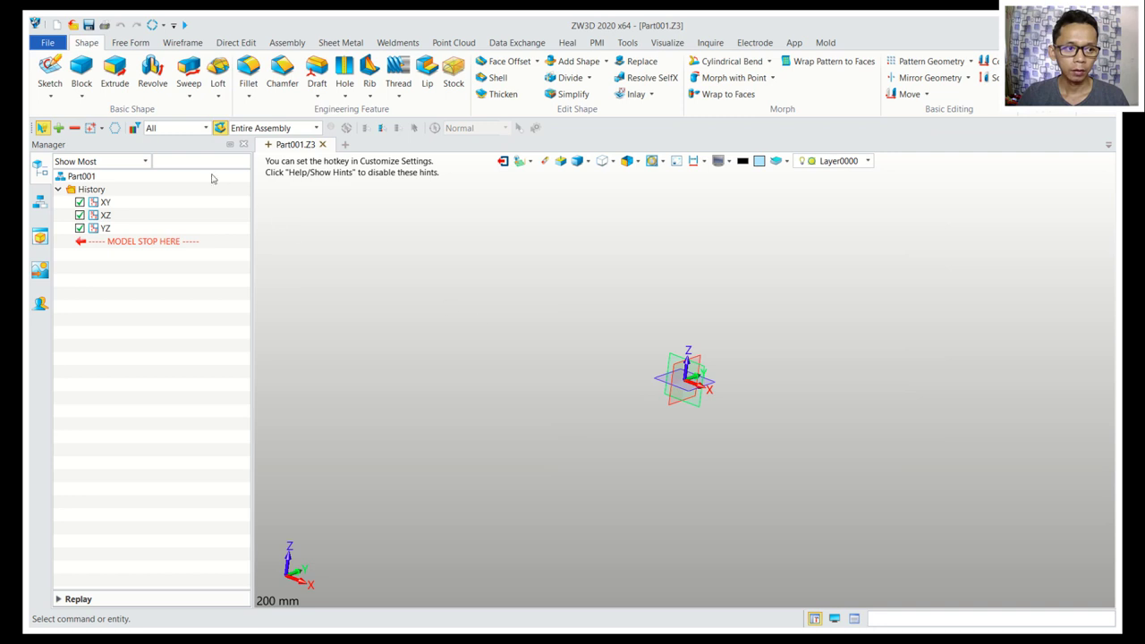
Start a new sketch on the XZ datum plane.
{"action": "left_click", "coordinate": [50, 72]}
{"action": "left_click", "coordinate": [679, 357]}
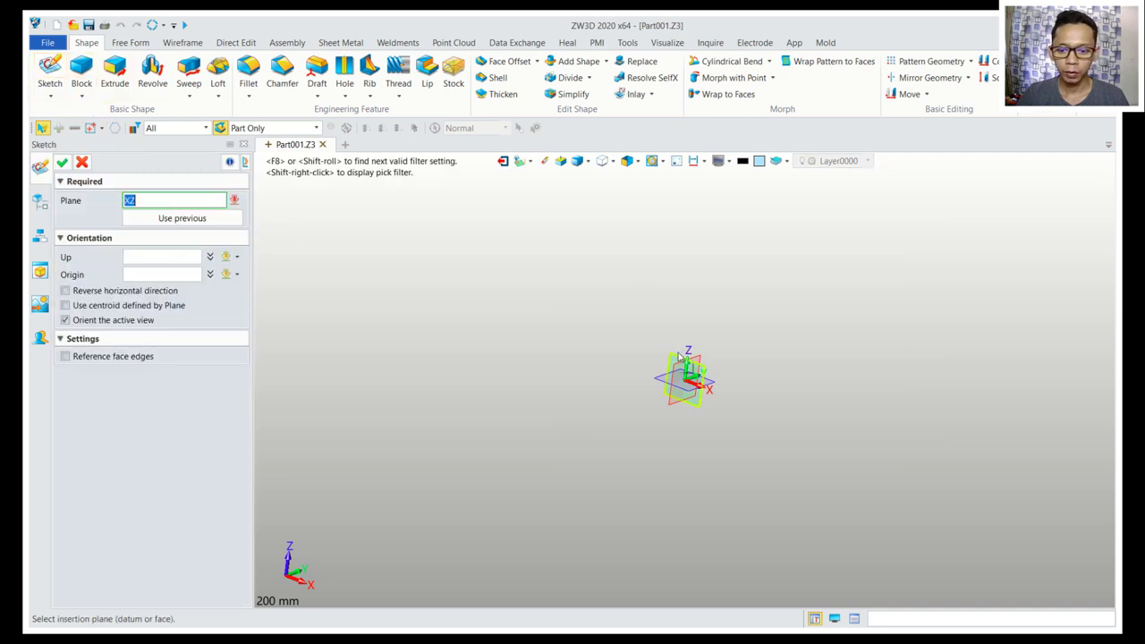
{"action": "middle_click", "coordinate": [531, 285]}
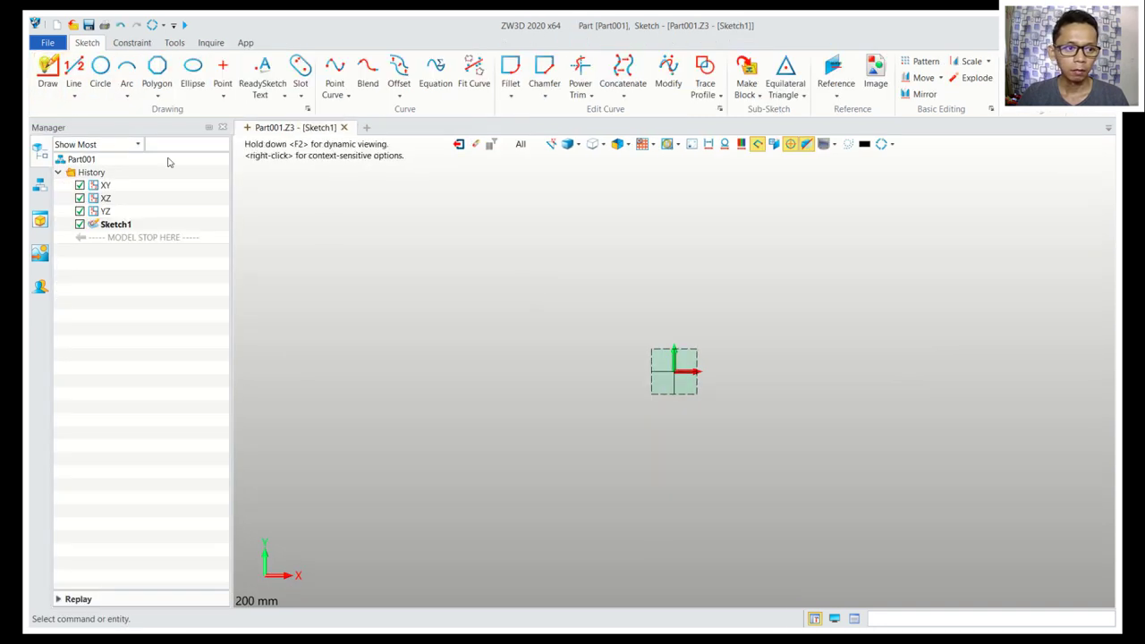
Draw two circles centred on the origin, 30 mm and 75 mm in diameter.
{"action": "left_click", "coordinate": [100, 70]}
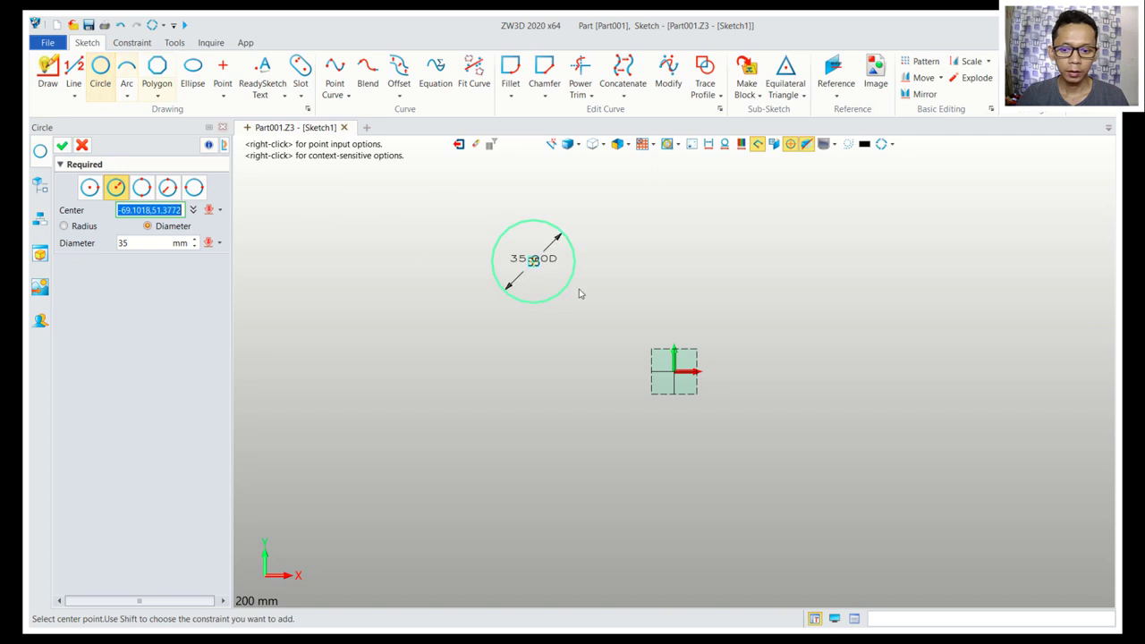
{"action": "left_click", "coordinate": [673, 369]}
{"action": "type", "text": "30"}
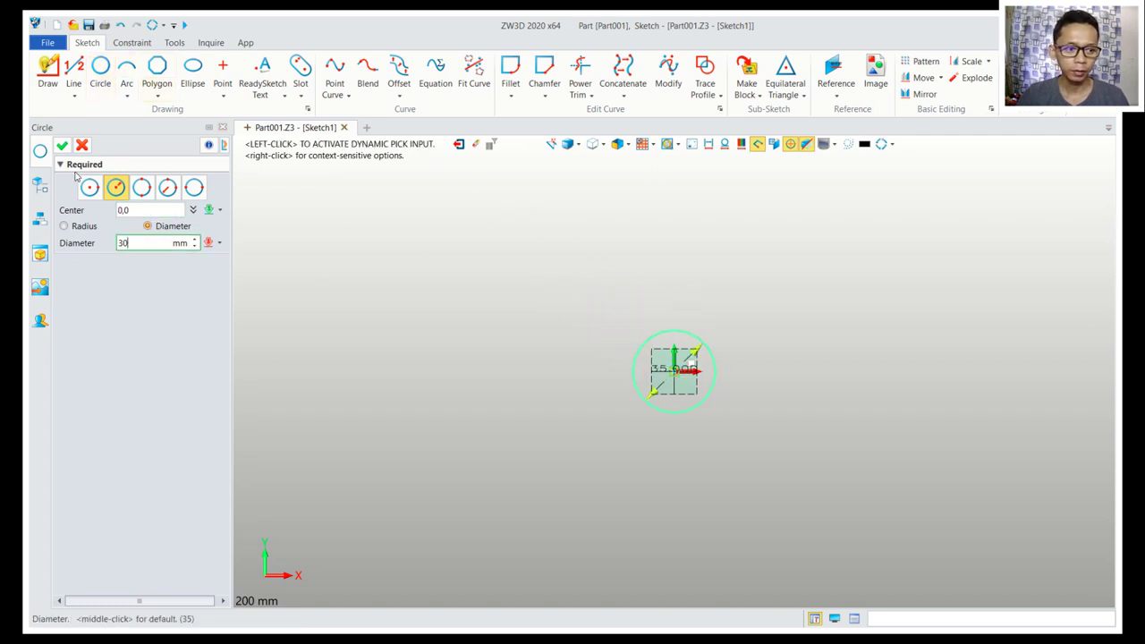
{"action": "left_click", "coordinate": [62, 146]}
{"action": "middle_click", "coordinate": [447, 259]}
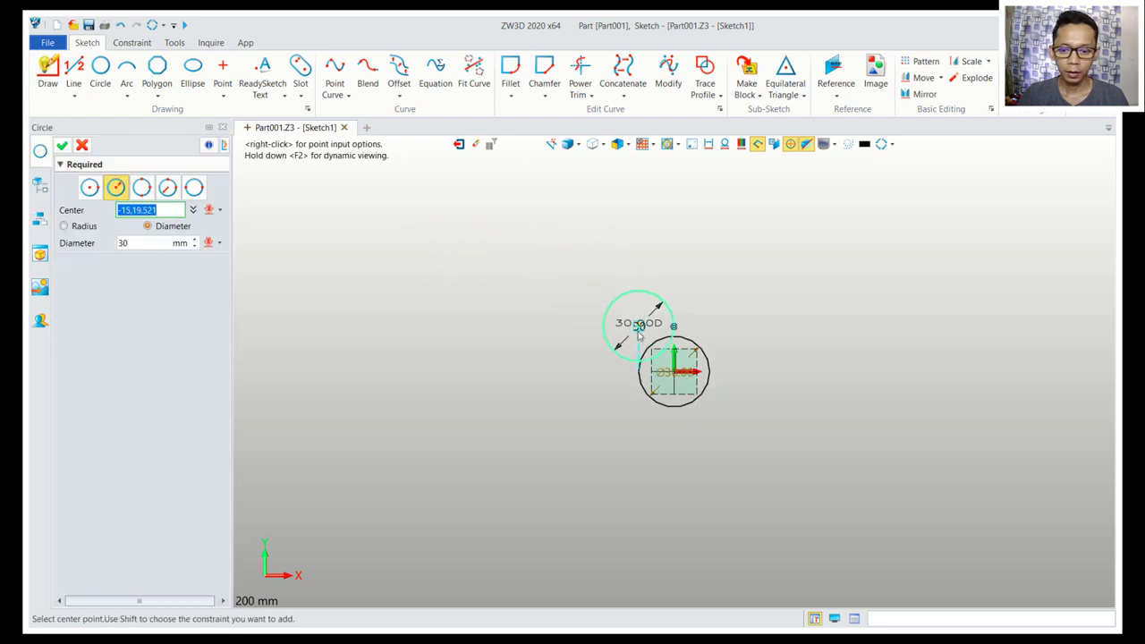
{"action": "left_click", "coordinate": [674, 369]}
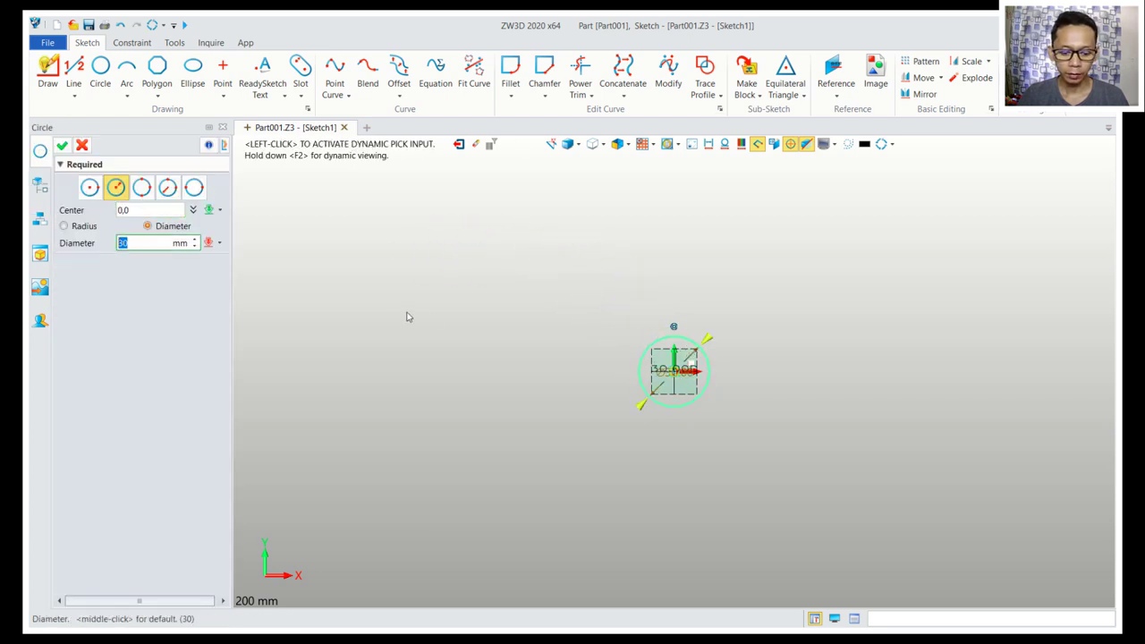
{"action": "type", "text": "75"}
{"action": "key", "text": "Return"}
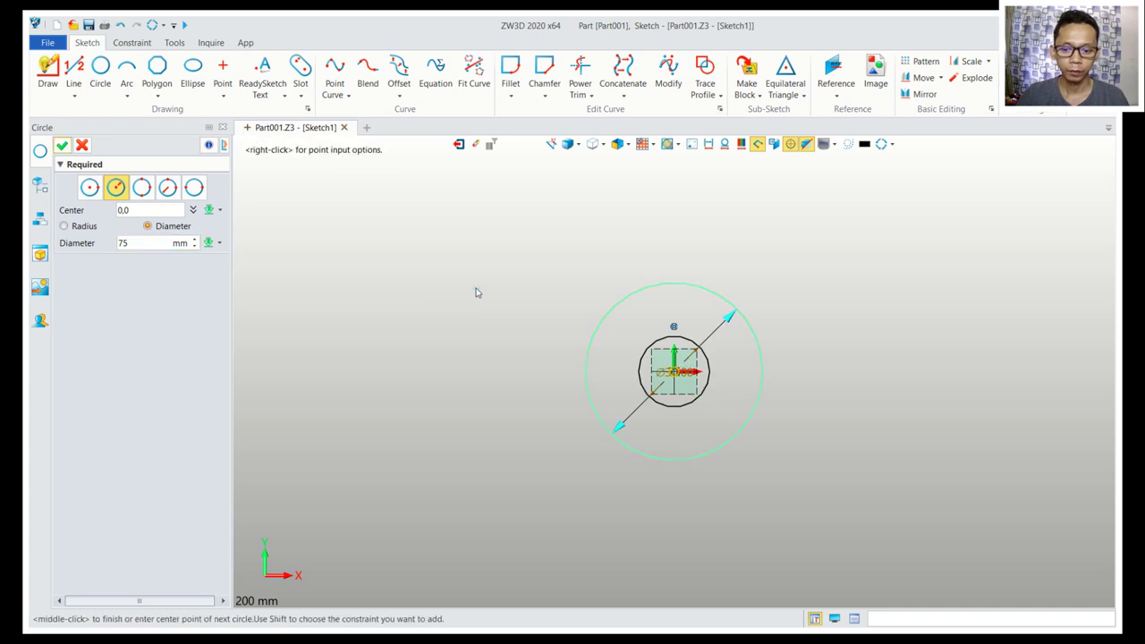
{"action": "middle_click", "coordinate": [485, 289]}
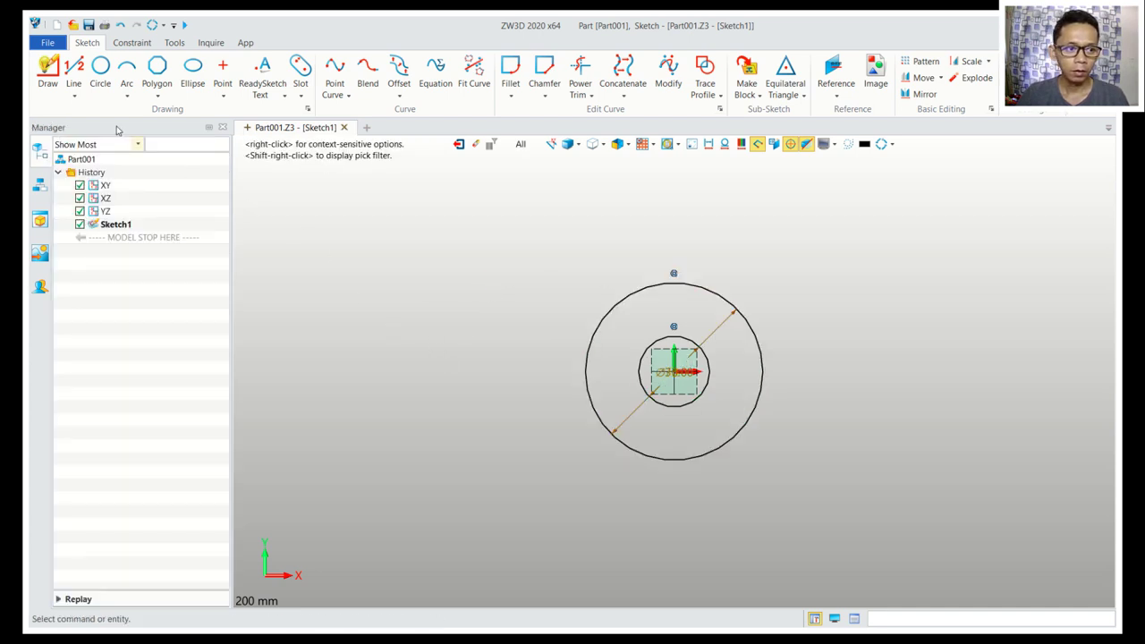
{"action": "left_click", "coordinate": [51, 70]}
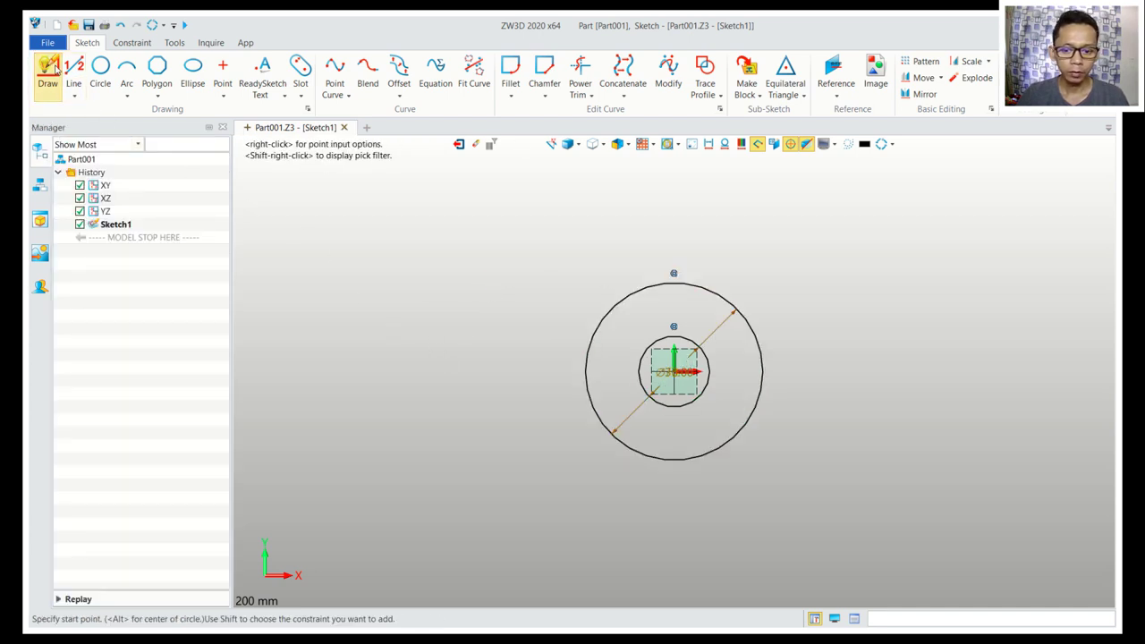
Draw three lines forming an open rectangular arm extending left from the circles.
{"action": "left_click", "coordinate": [656, 320]}
{"action": "left_click", "coordinate": [411, 319]}
{"action": "left_click", "coordinate": [412, 421]}
{"action": "left_click", "coordinate": [655, 421]}
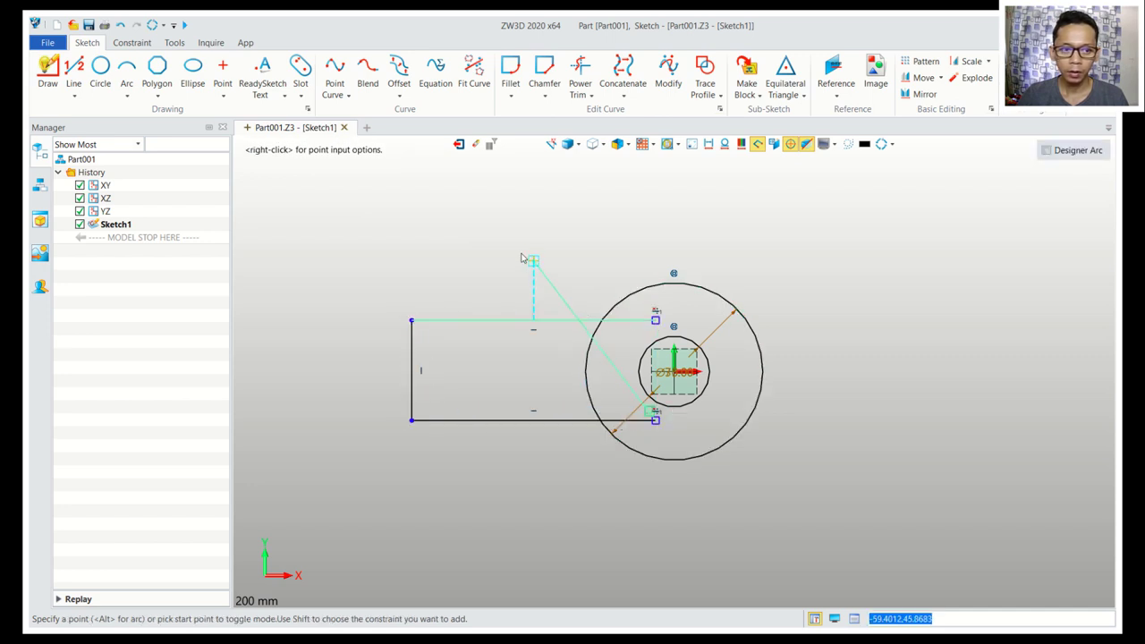
{"action": "key", "text": "Escape"}
Dimension the arm's height between top and bottom edges as 42 mm.
{"action": "left_click", "coordinate": [131, 42]}
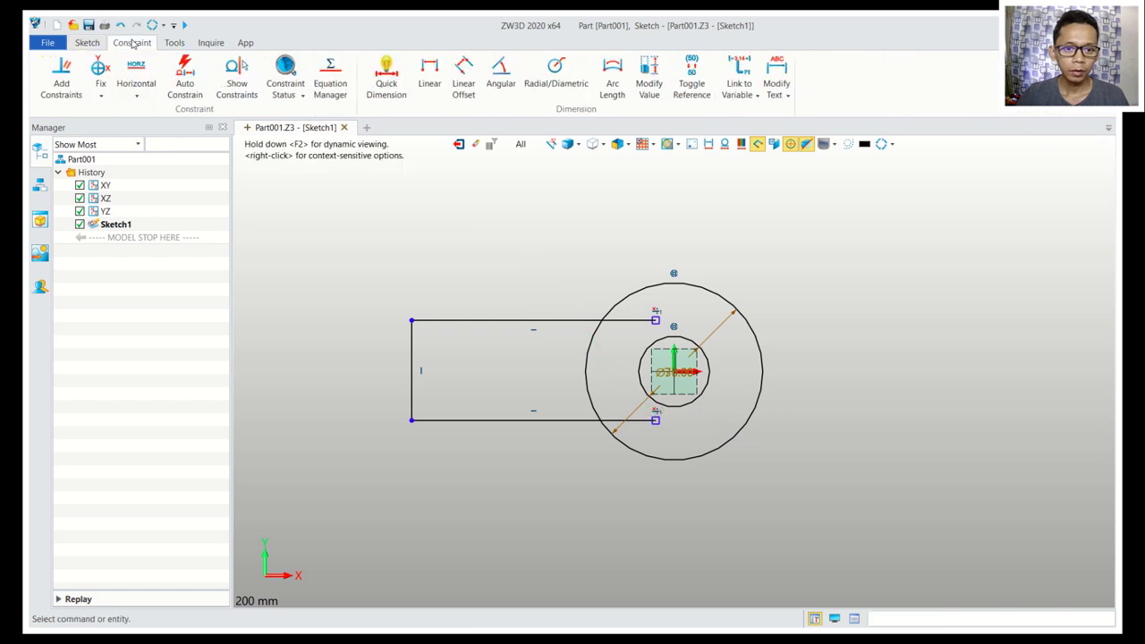
{"action": "left_click", "coordinate": [388, 78]}
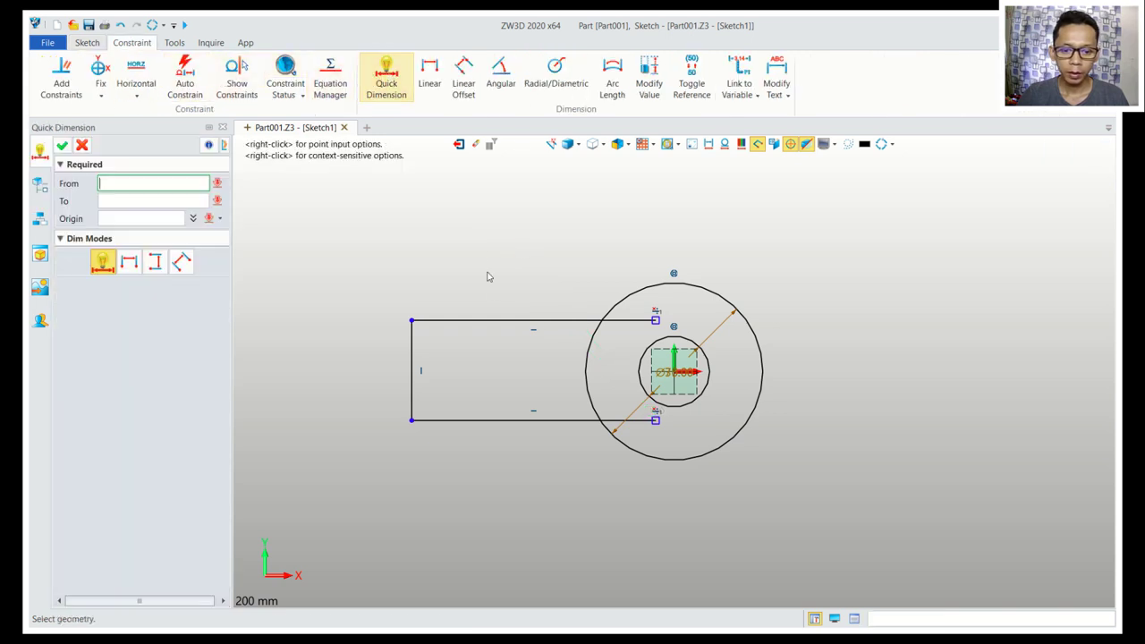
{"action": "left_click", "coordinate": [482, 320]}
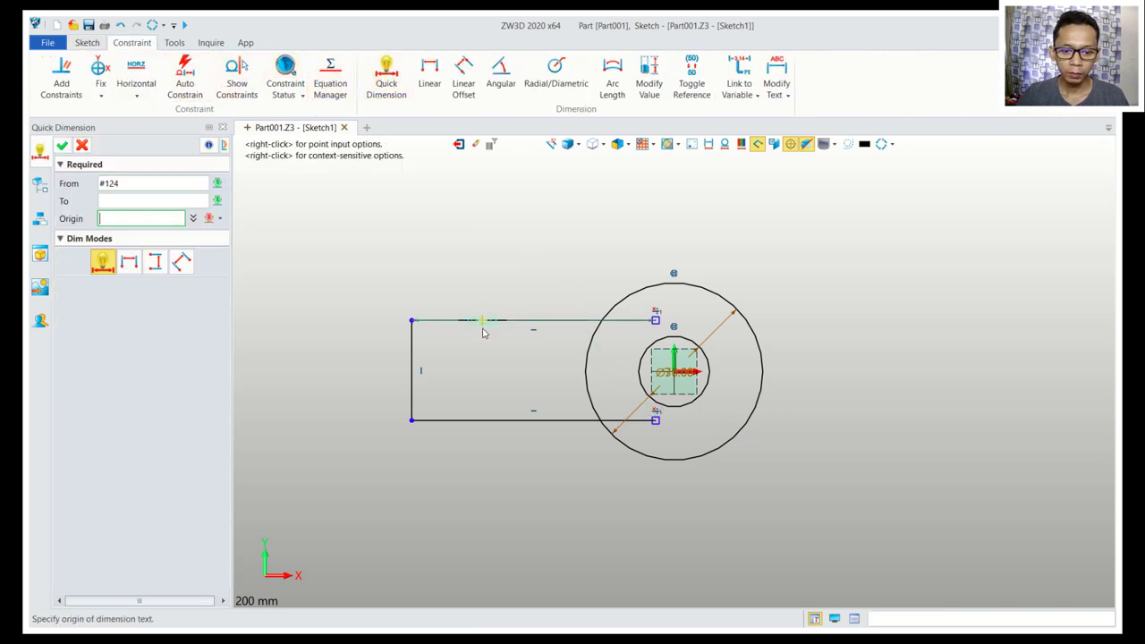
{"action": "left_click", "coordinate": [483, 419]}
{"action": "left_click", "coordinate": [488, 375]}
{"action": "type", "text": "42"}
{"action": "left_click", "coordinate": [729, 443]}
Dimension the top edge 21 mm from the centre and the arm length 75 mm from the origin.
{"action": "left_click", "coordinate": [655, 324]}
{"action": "middle_click", "coordinate": [656, 326]}
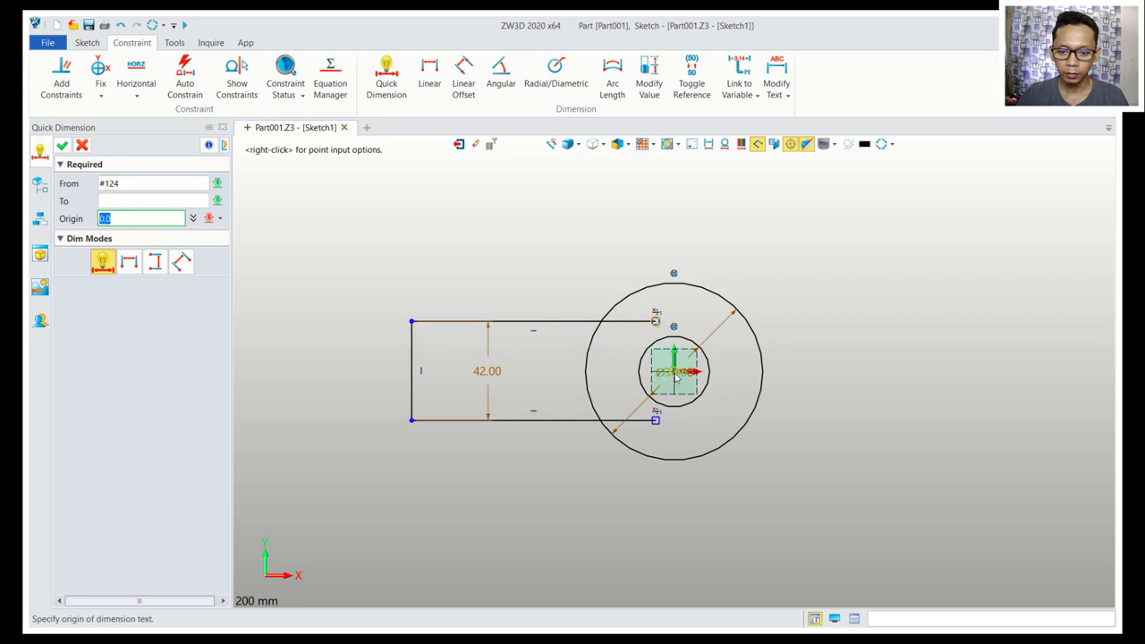
{"action": "left_click", "coordinate": [611, 359]}
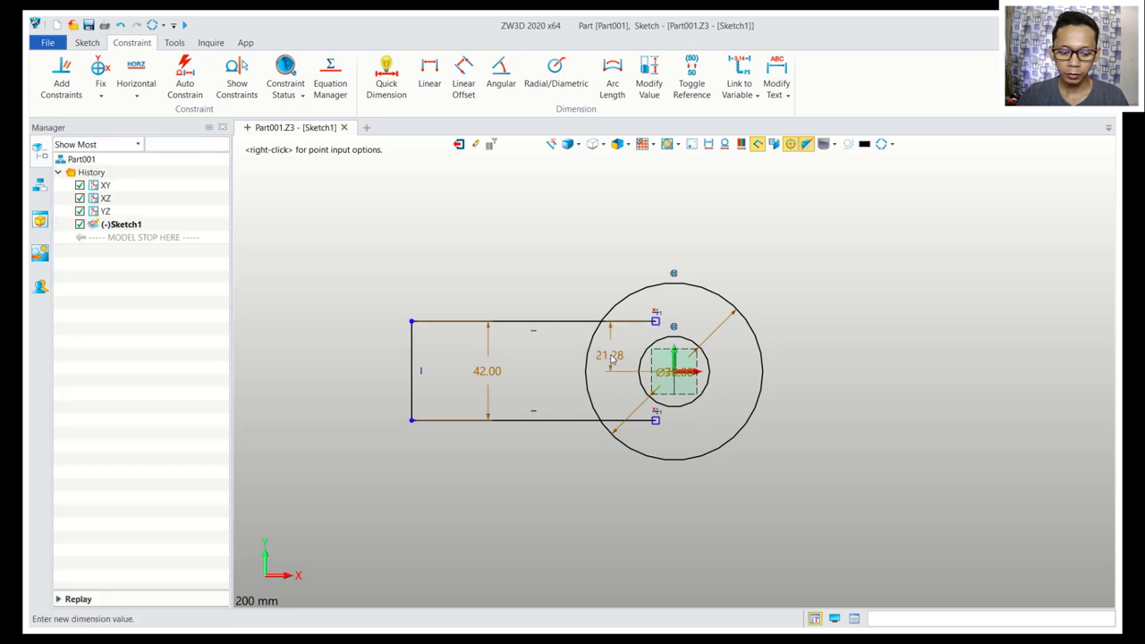
{"action": "type", "text": "21"}
{"action": "left_click", "coordinate": [850, 426]}
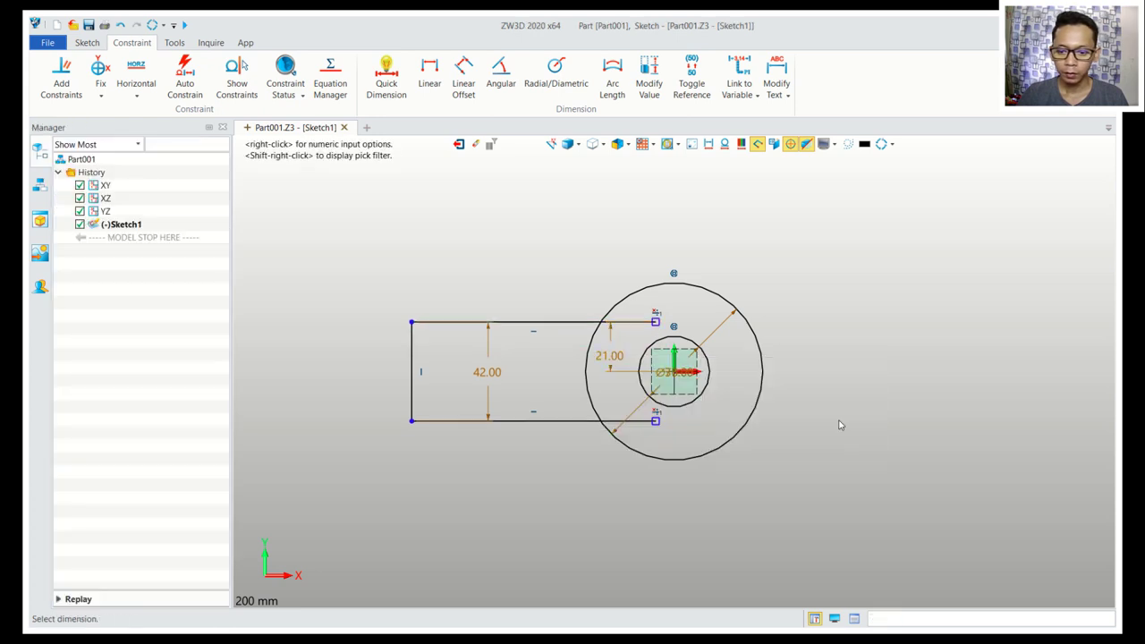
{"action": "left_click", "coordinate": [411, 420]}
{"action": "middle_click", "coordinate": [413, 422]}
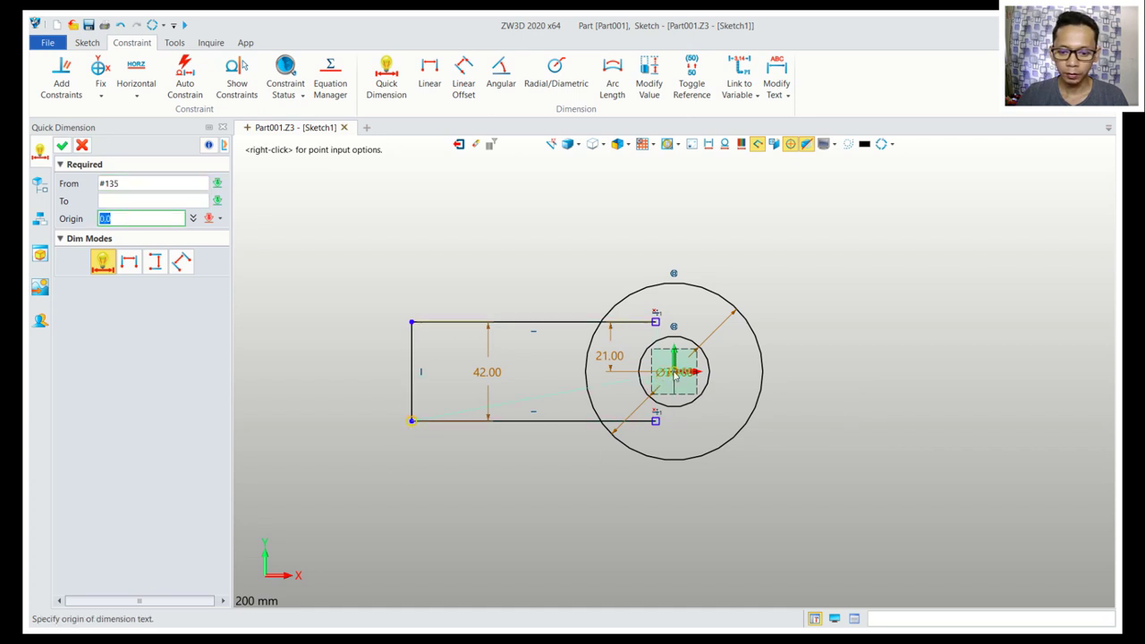
{"action": "left_click", "coordinate": [583, 494]}
{"action": "type", "text": "75"}
{"action": "left_click", "coordinate": [829, 566]}
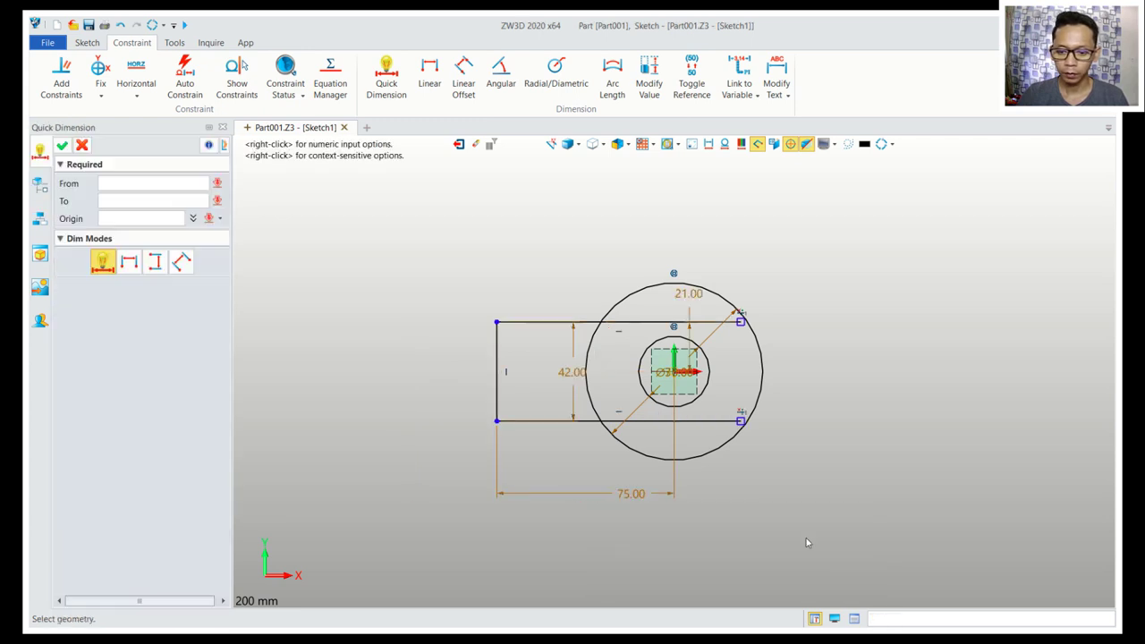
{"action": "left_click", "coordinate": [86, 42]}
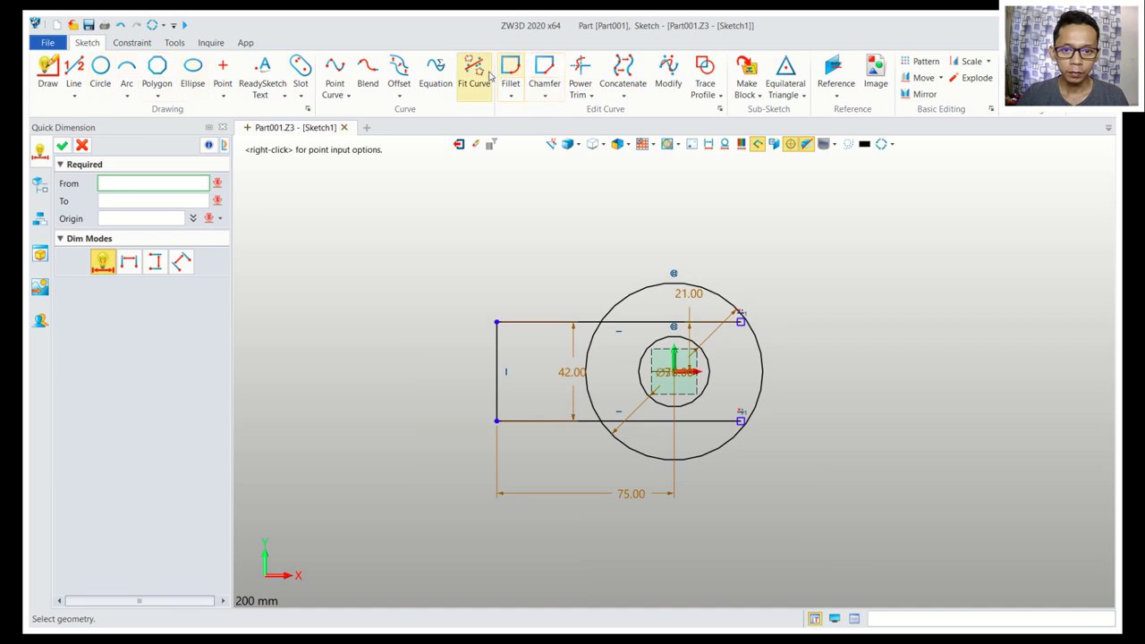
{"action": "left_click", "coordinate": [579, 74]}
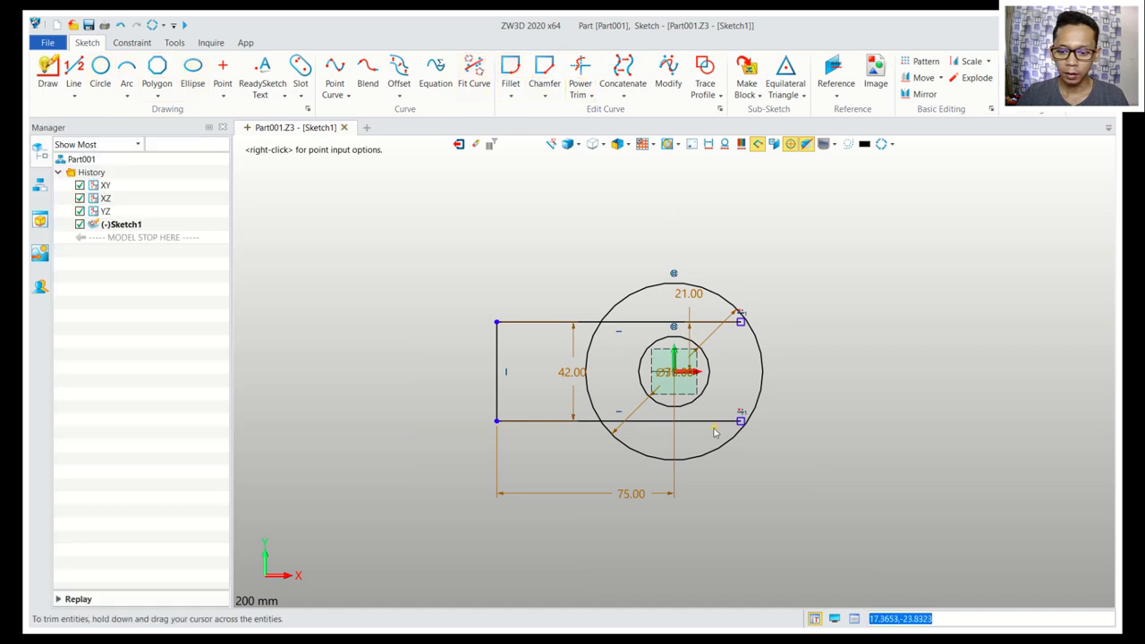
Trim the arm's top and bottom lines inside the outer circle, then exit Sketch1.
{"action": "key", "text": "Escape"}
{"action": "middle_click", "coordinate": [738, 353]}
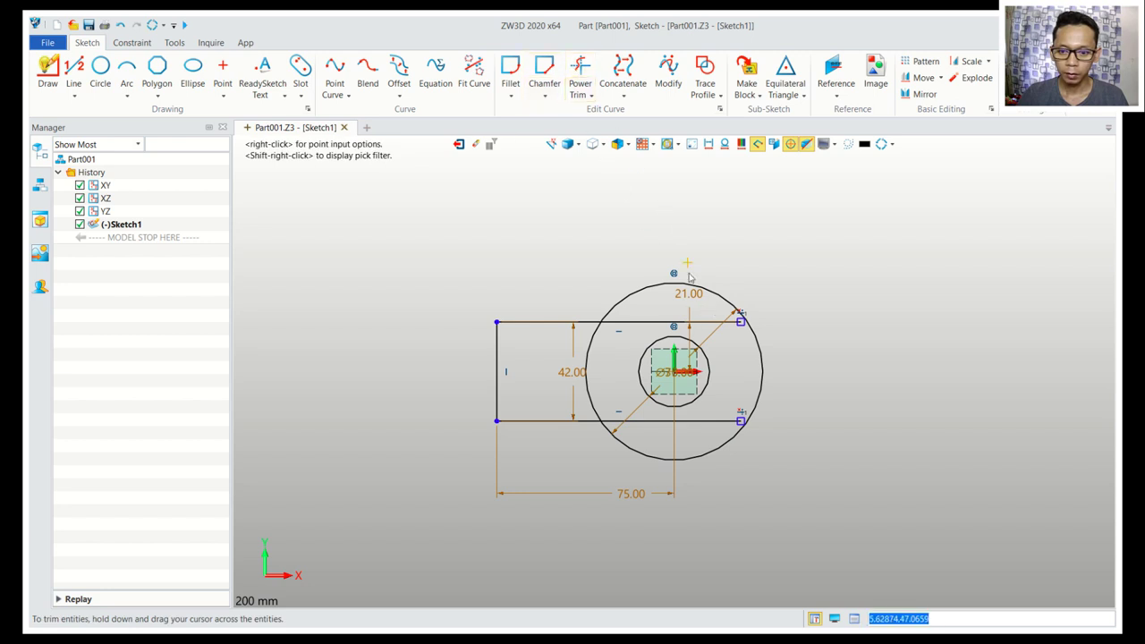
{"action": "left_click_drag", "start_coordinate": [711, 308], "coordinate": [740, 373]}
{"action": "left_click_drag", "start_coordinate": [723, 423], "coordinate": [712, 431]}
{"action": "key", "text": "Escape"}
{"action": "left_click", "coordinate": [458, 144]}
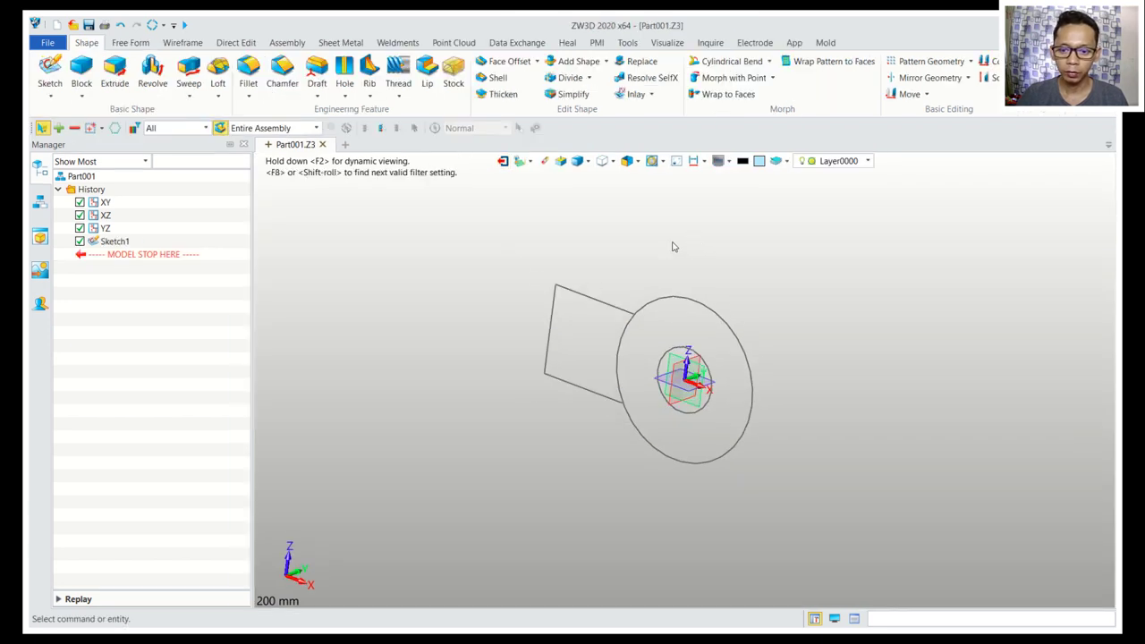
{"action": "middle_click_drag", "start_coordinate": [677, 232], "coordinate": [672, 238]}
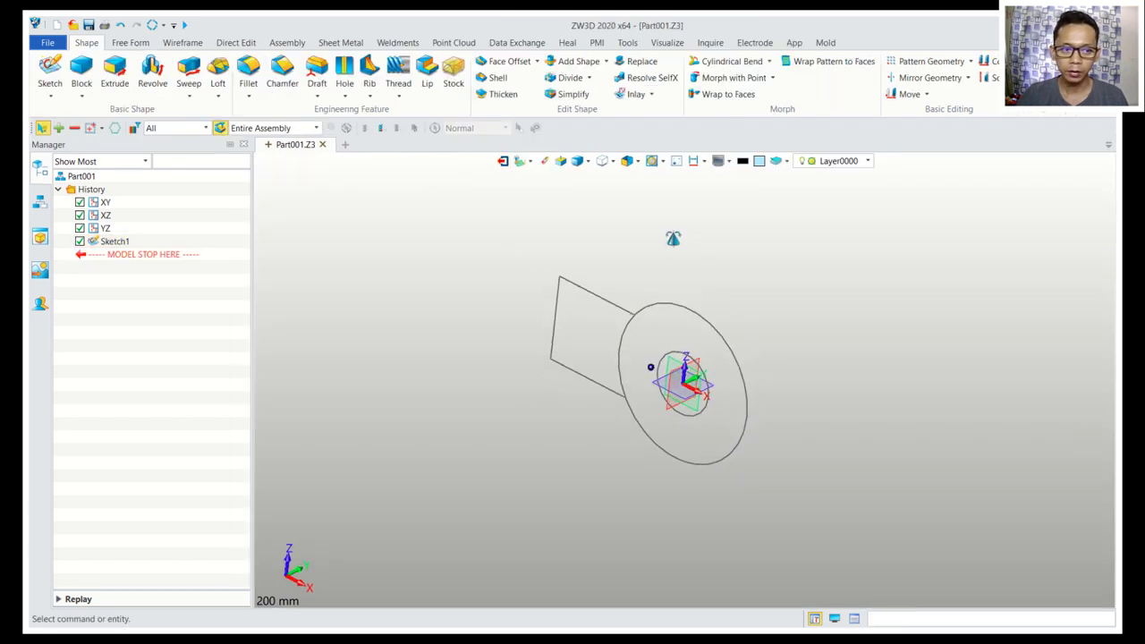
Extrude only the ring region between the 30 mm and 75 mm circles by 45 mm.
{"action": "left_click", "coordinate": [125, 75]}
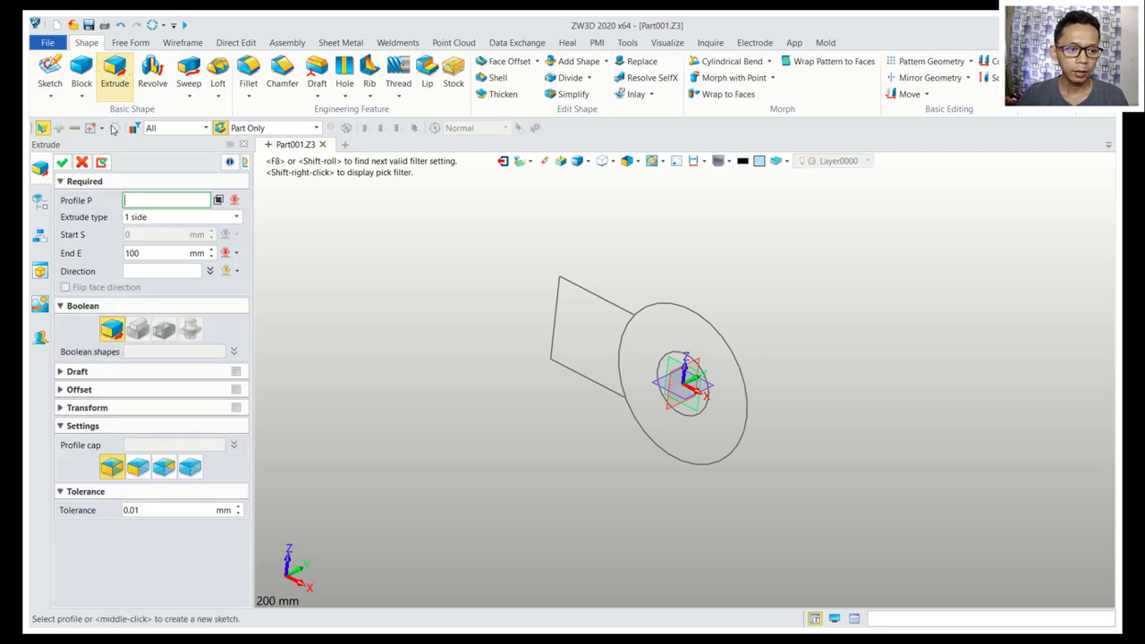
{"action": "left_click", "coordinate": [634, 315]}
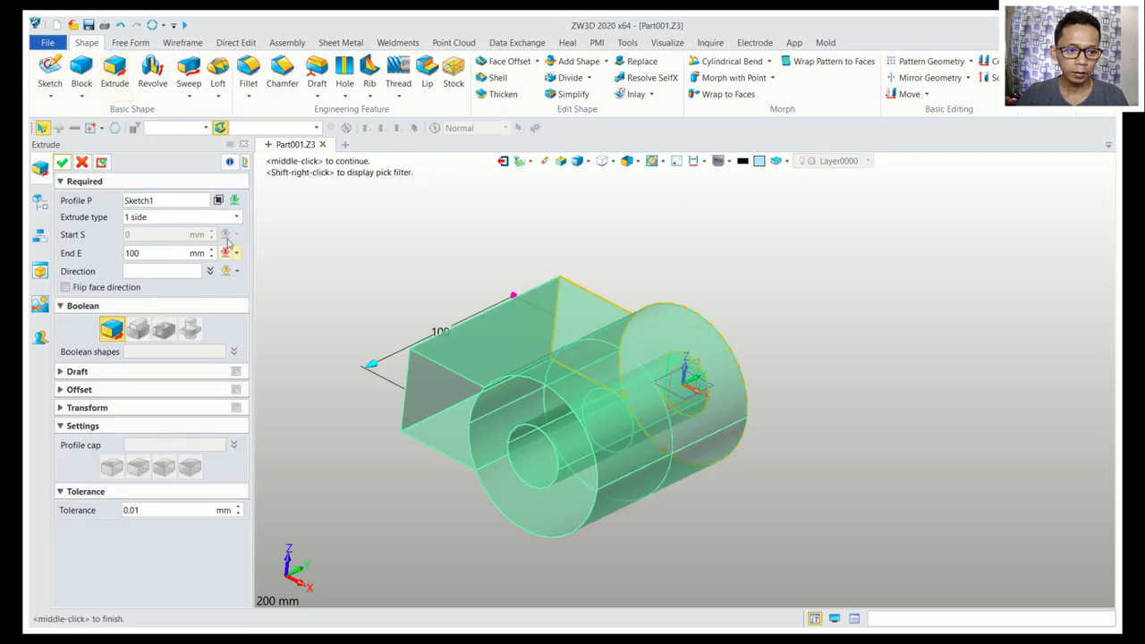
{"action": "left_click", "coordinate": [218, 201]}
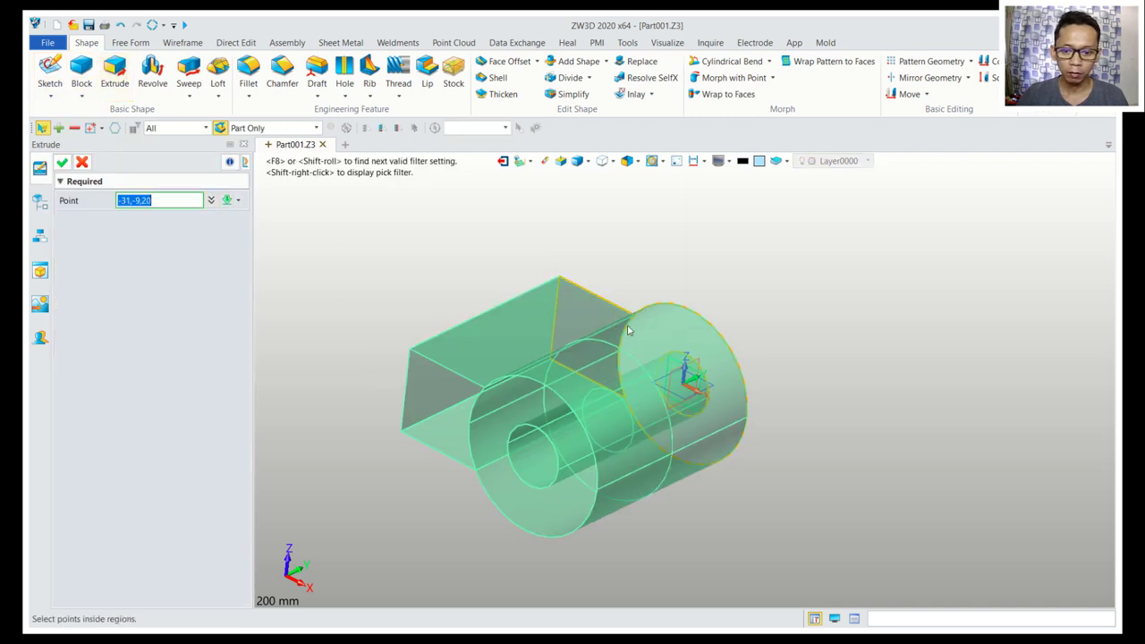
{"action": "left_click", "coordinate": [671, 334]}
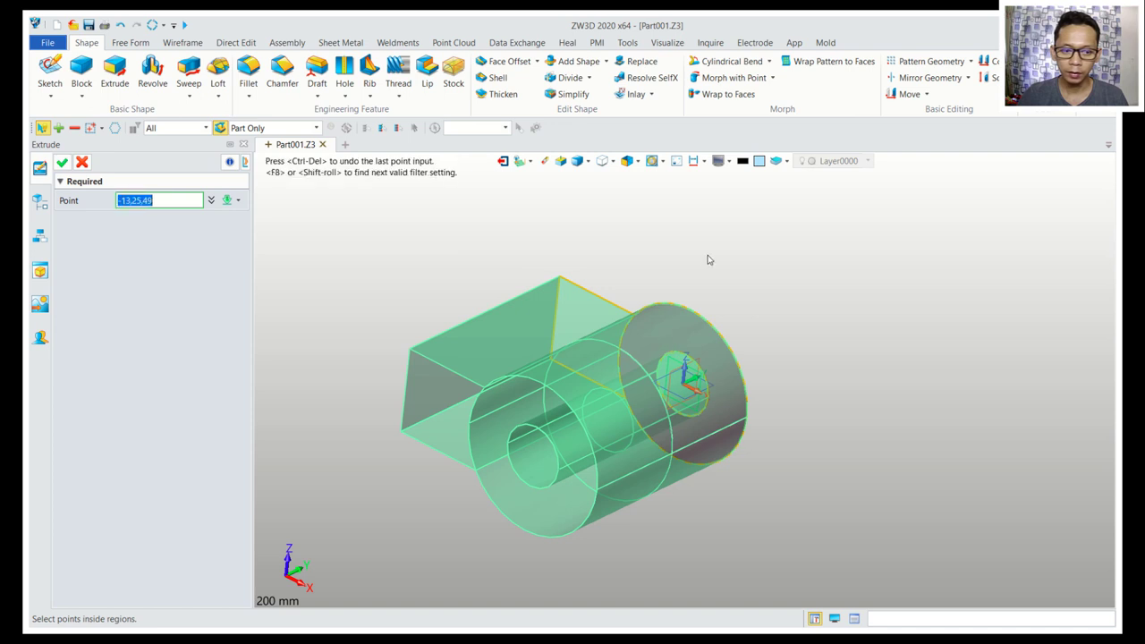
{"action": "left_click", "coordinate": [61, 163]}
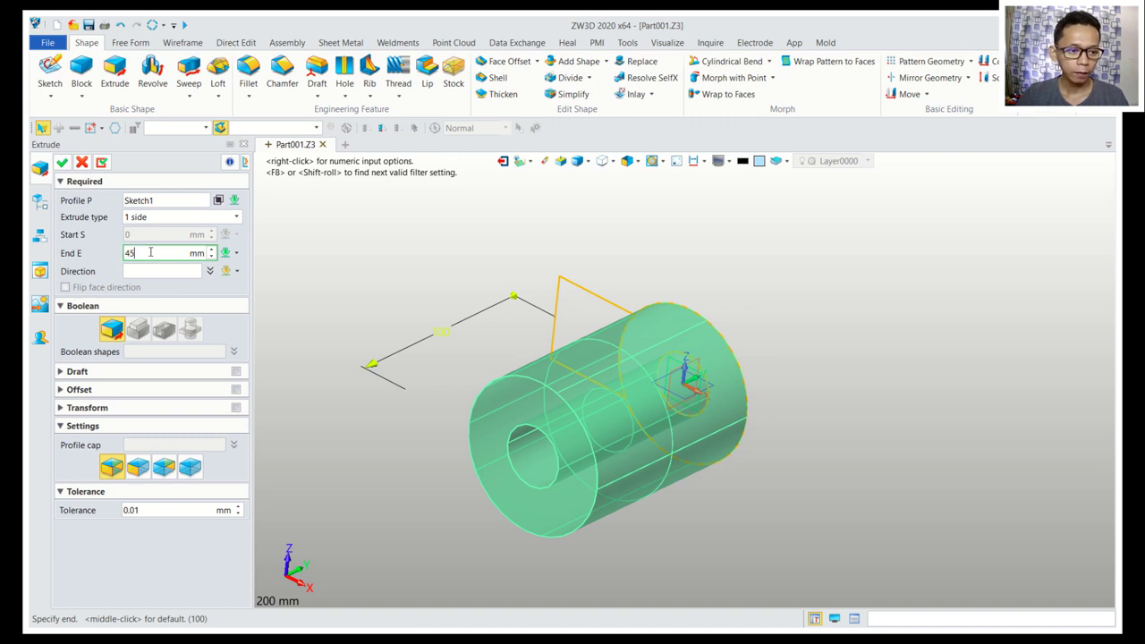
{"action": "left_click", "coordinate": [61, 163]}
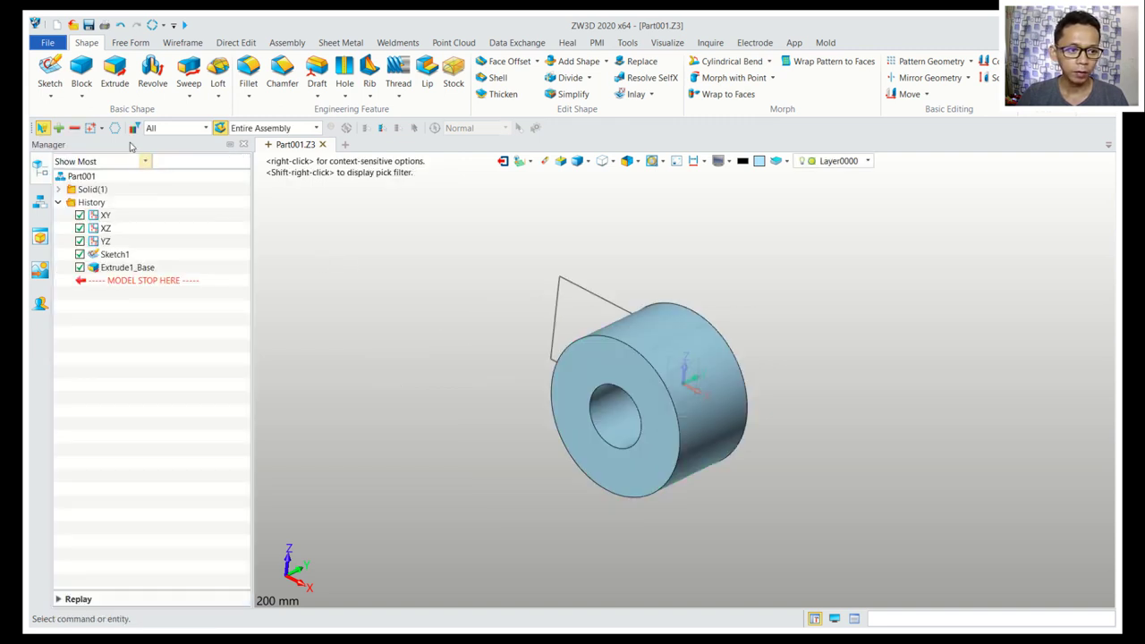
Extrude the square arm region of Sketch1 42 mm as a separate block.
{"action": "left_click", "coordinate": [114, 72]}
{"action": "left_click", "coordinate": [586, 288]}
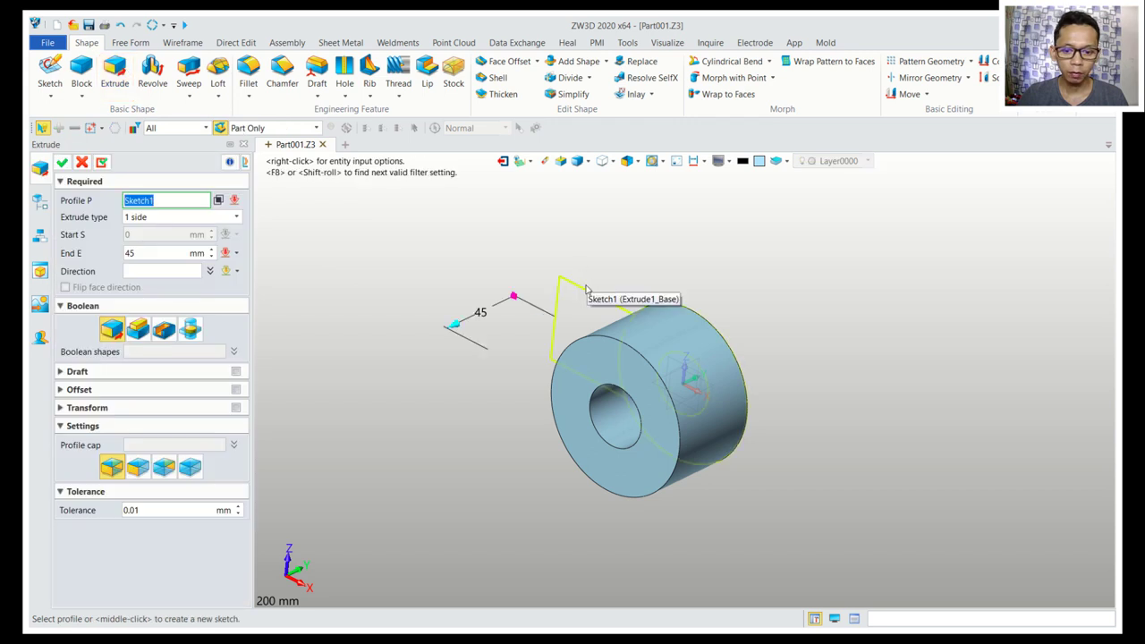
{"action": "left_click", "coordinate": [218, 199]}
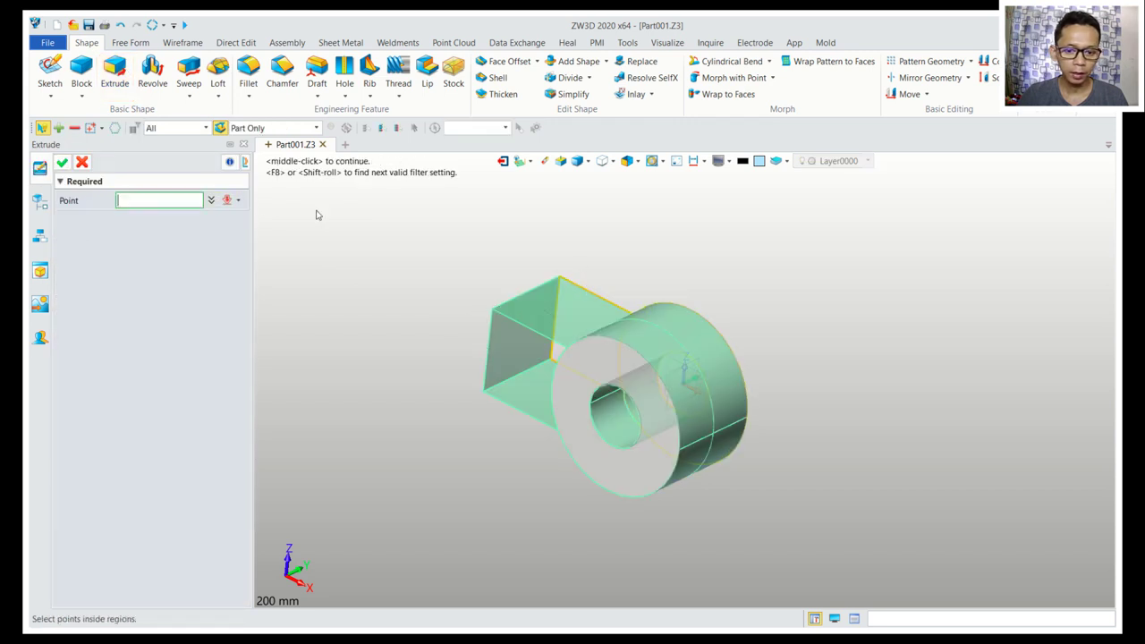
{"action": "left_click", "coordinate": [578, 313]}
{"action": "left_click", "coordinate": [62, 162]}
{"action": "left_click", "coordinate": [140, 254]}
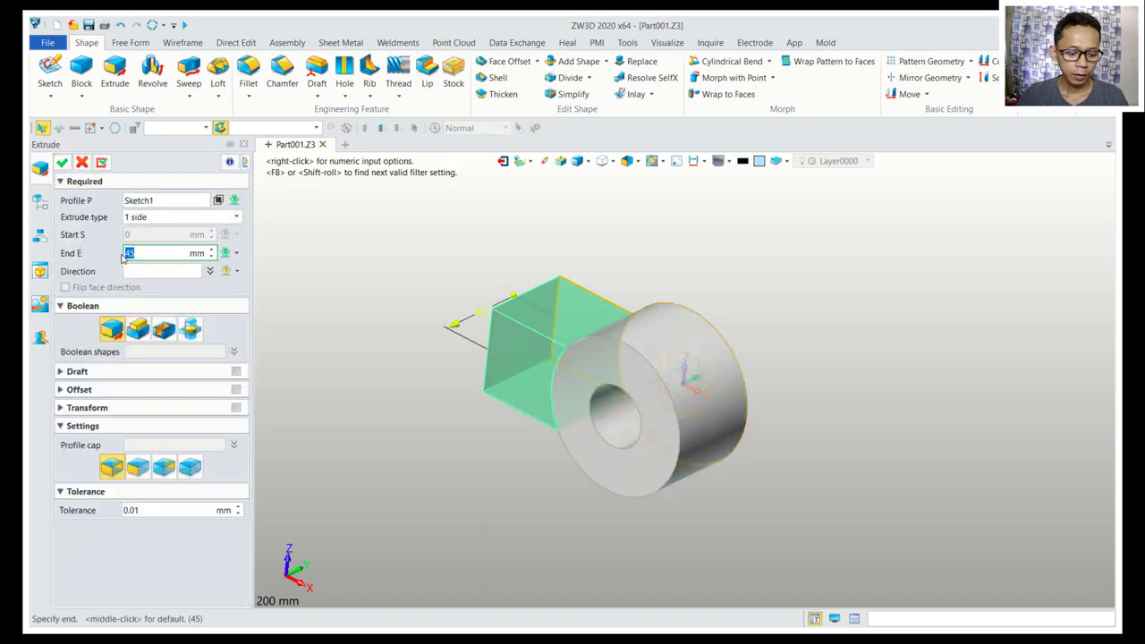
{"action": "type", "text": "2"}
{"action": "left_click", "coordinate": [62, 162]}
{"action": "middle_click_drag", "start_coordinate": [575, 508], "coordinate": [737, 318]}
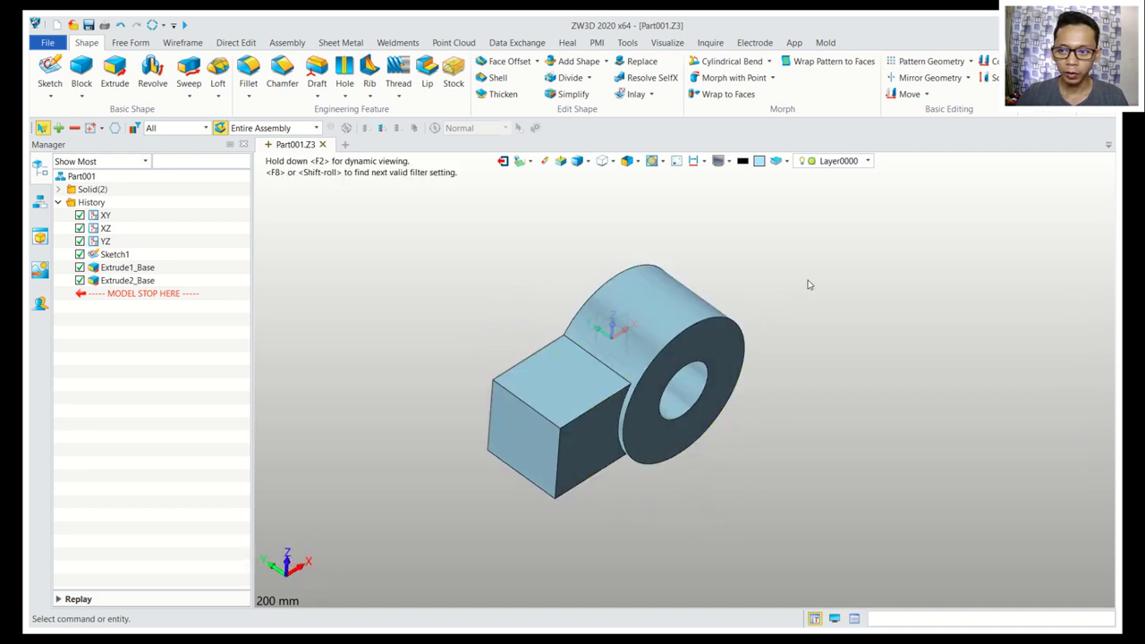
{"action": "left_click", "coordinate": [908, 94]}
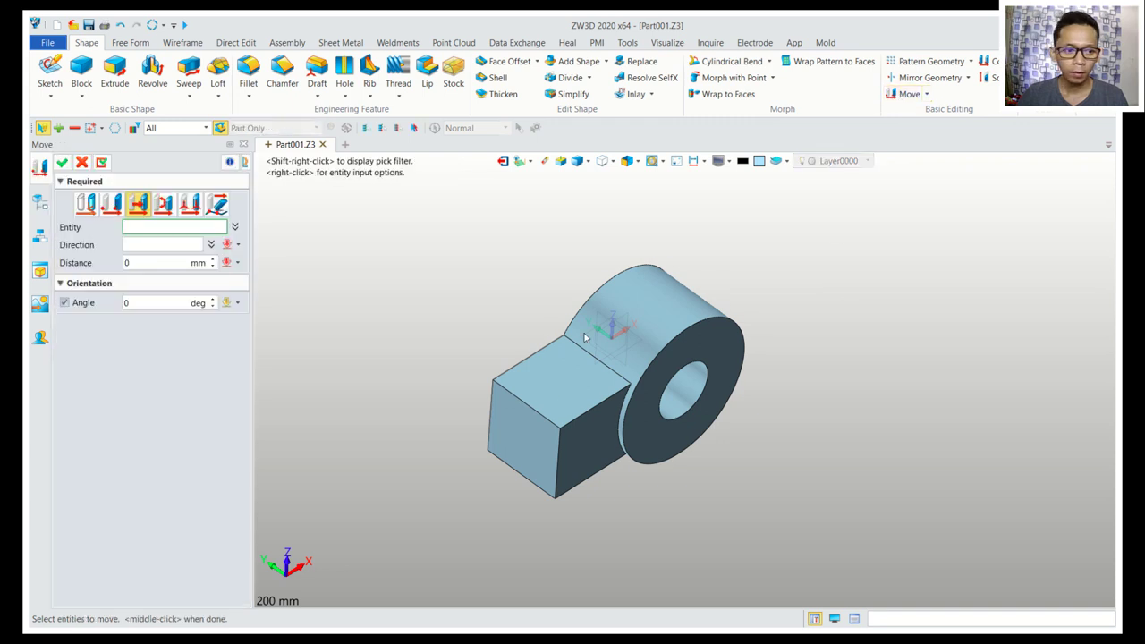
Move the Extrude2_Base block 1.5 mm along direction 0,-1,0.
{"action": "left_click", "coordinate": [42, 203]}
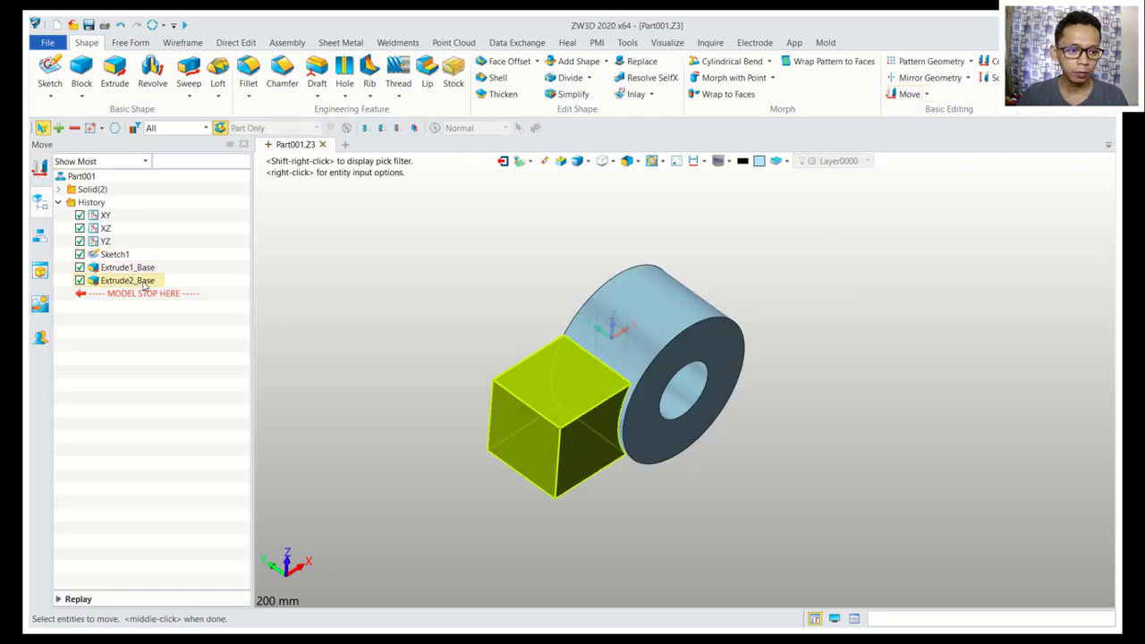
{"action": "left_click", "coordinate": [143, 282]}
{"action": "left_click", "coordinate": [41, 170]}
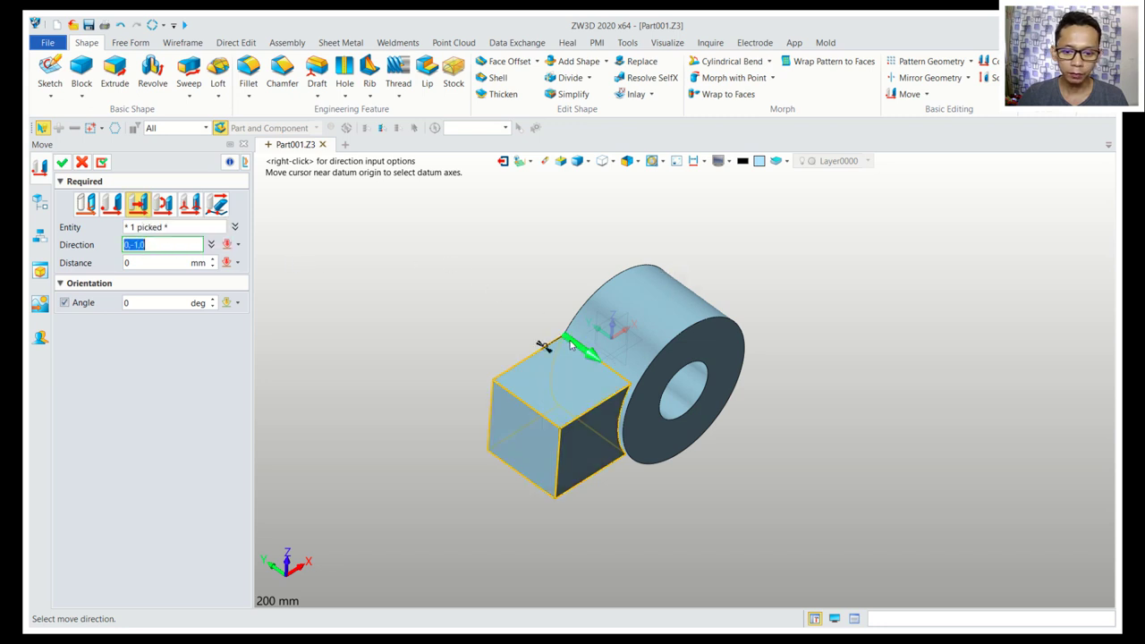
{"action": "left_click", "coordinate": [567, 345]}
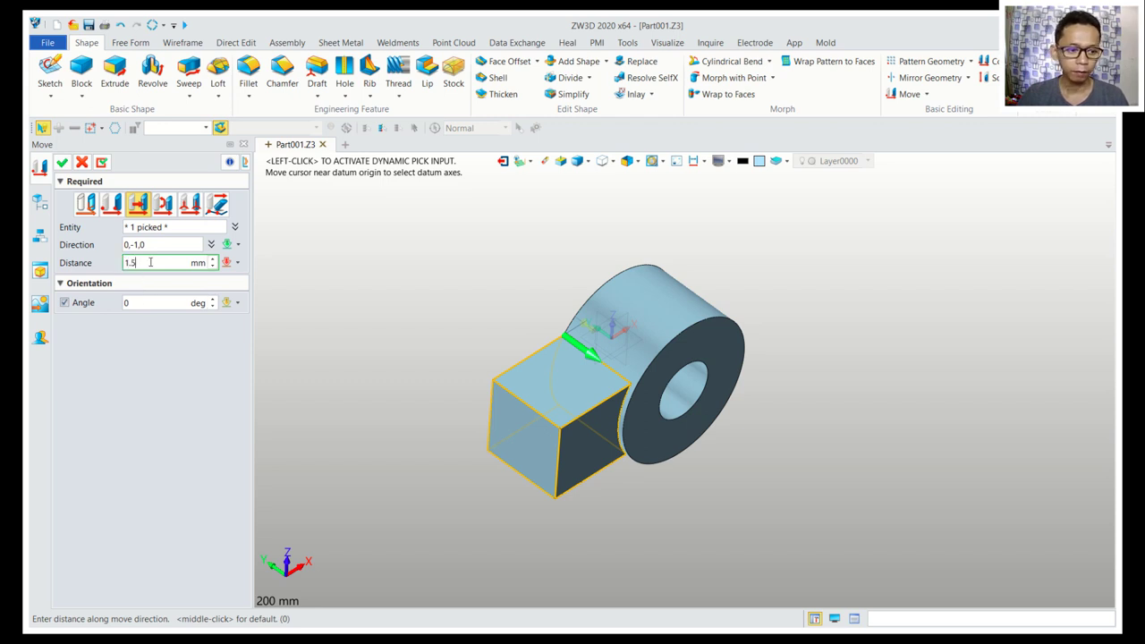
{"action": "type", "text": "1.5"}
{"action": "left_click", "coordinate": [62, 162]}
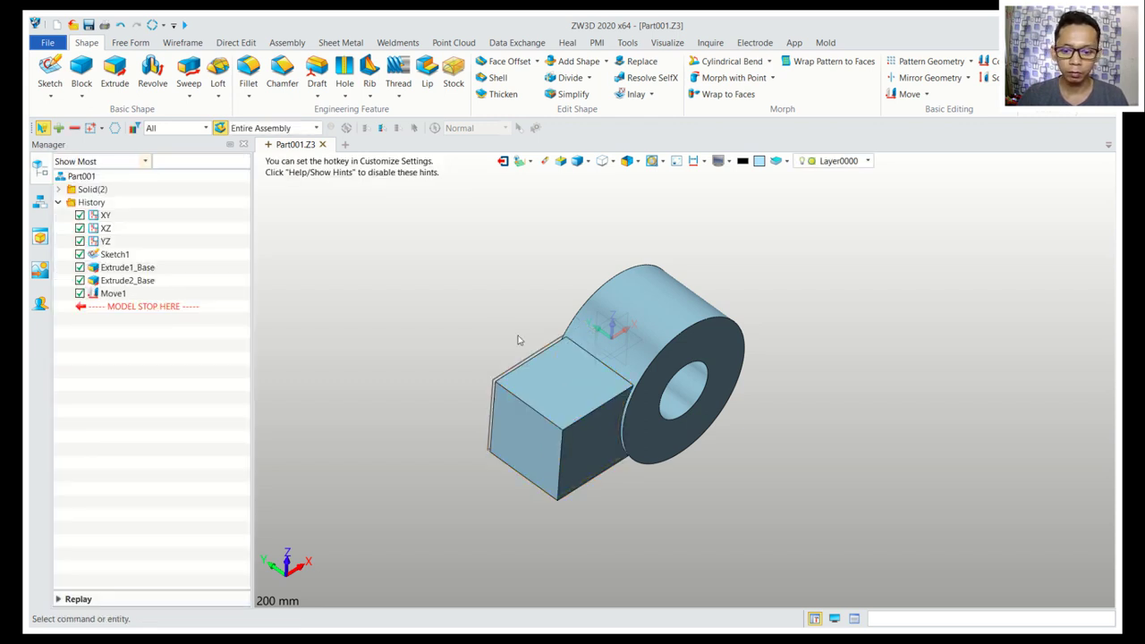
{"action": "scroll", "coordinate": [569, 356], "scroll_direction": "up", "scroll_amount": 2}
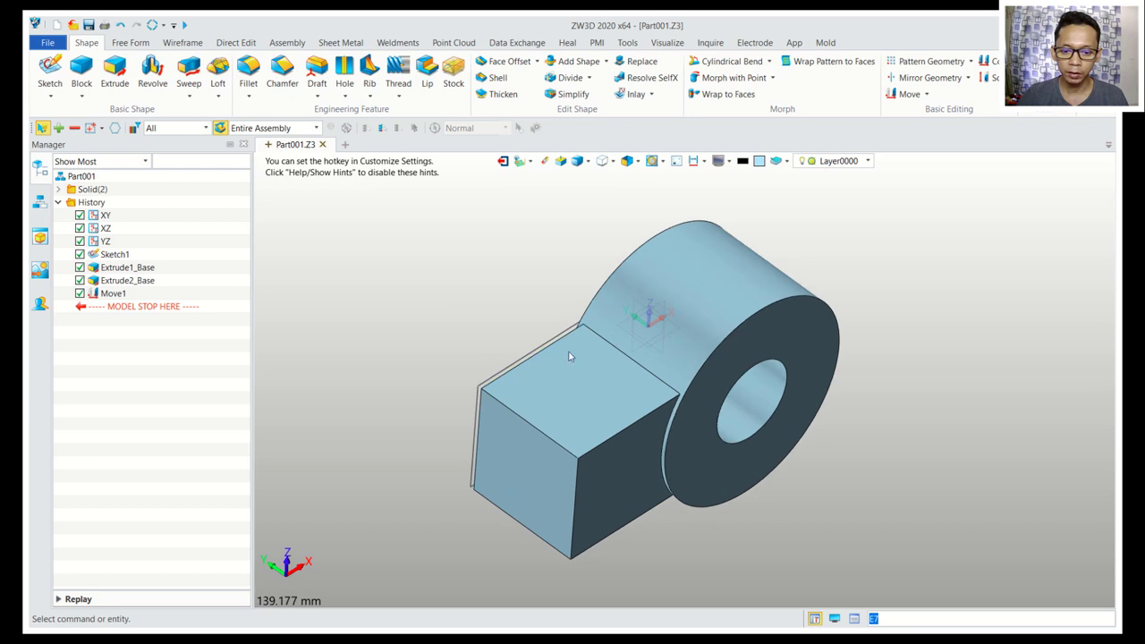
Blank Sketch1 from the History tree and start a new sketch.
{"action": "right_click", "coordinate": [116, 255]}
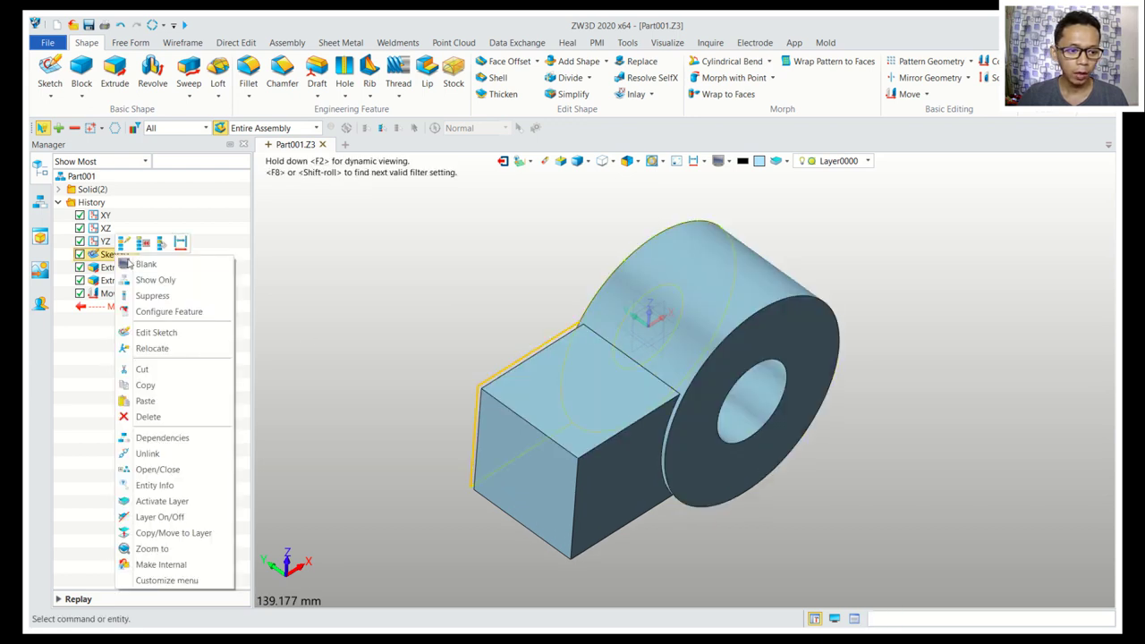
{"action": "left_click", "coordinate": [134, 264]}
{"action": "scroll", "coordinate": [858, 349], "scroll_direction": "down", "scroll_amount": 3}
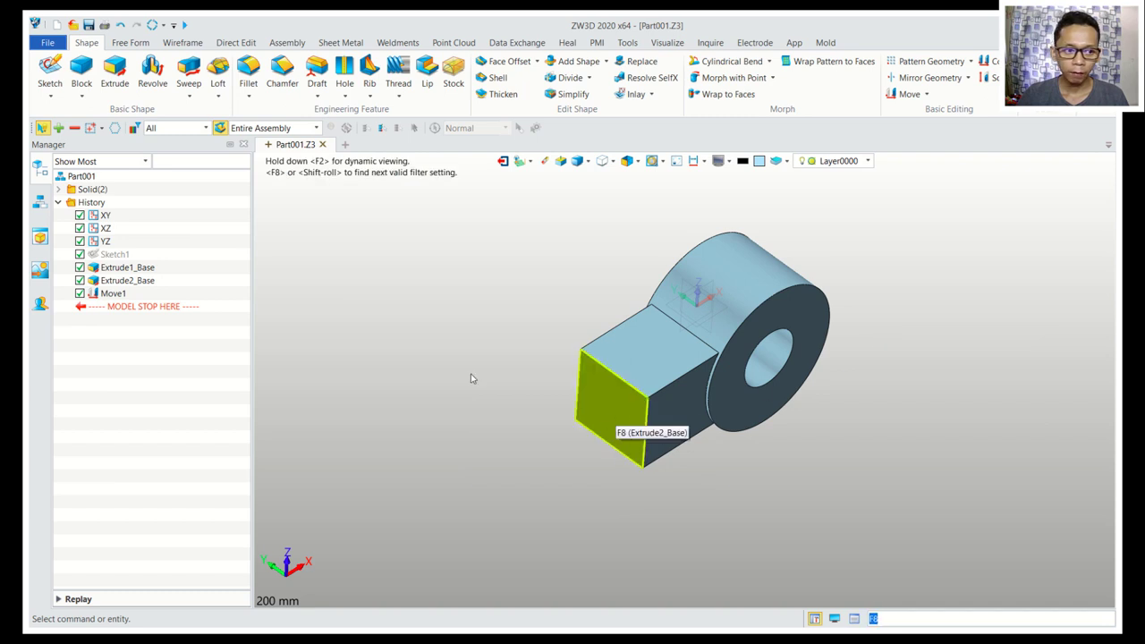
{"action": "left_click", "coordinate": [50, 73]}
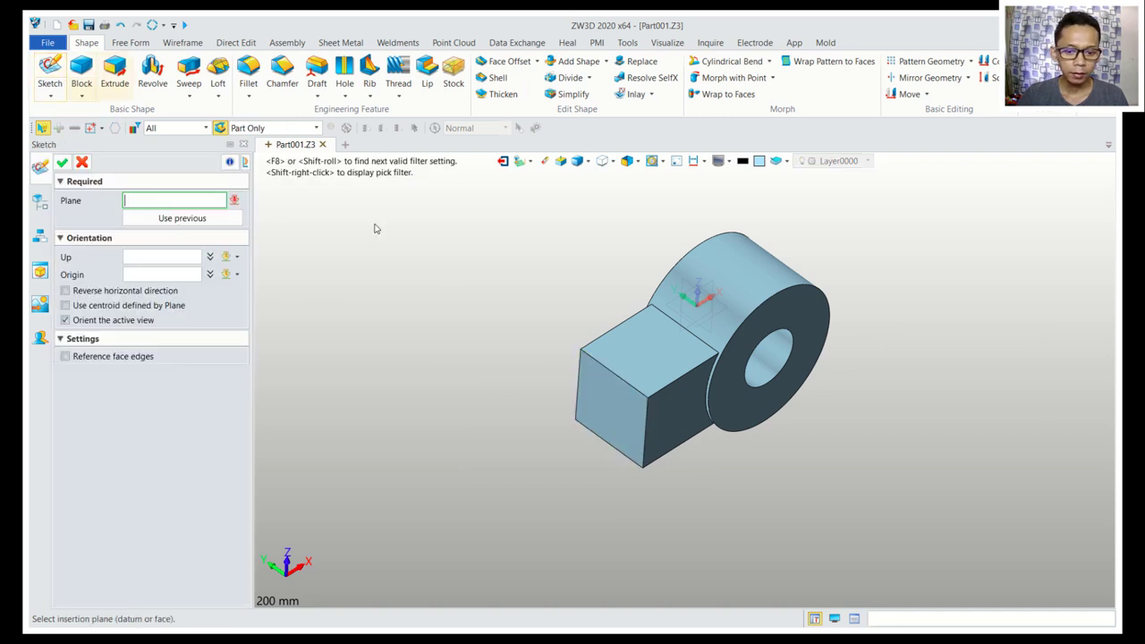
On the block's end face, sketch an 8-sided polygon centred at 0,22.5, then exit the sketch.
{"action": "left_click", "coordinate": [617, 413]}
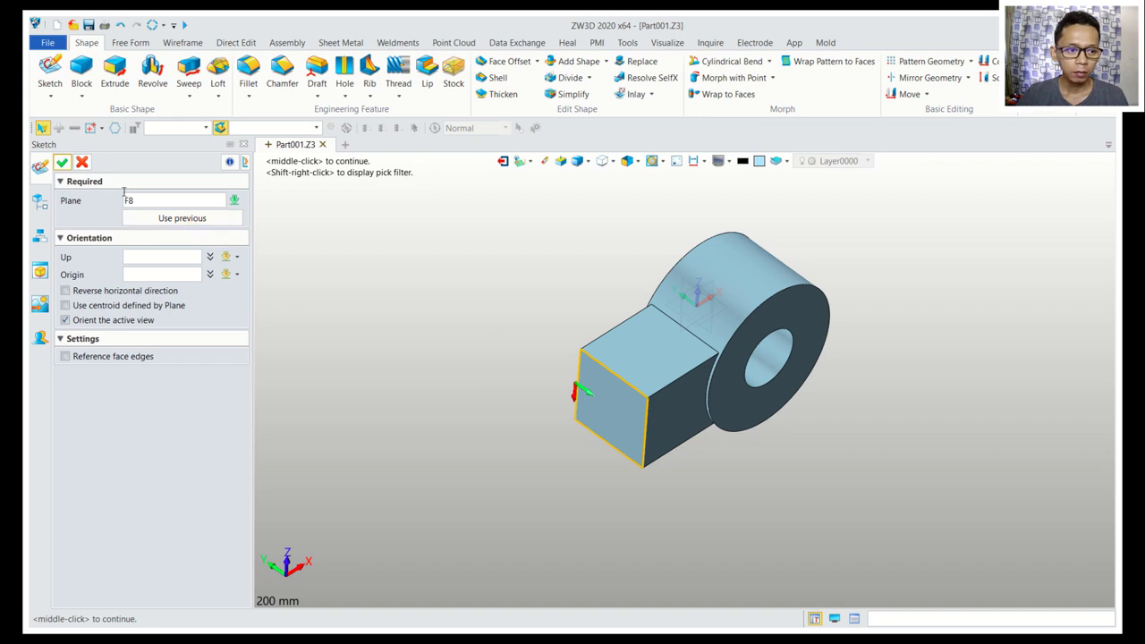
{"action": "left_click", "coordinate": [62, 161]}
{"action": "left_click", "coordinate": [158, 70]}
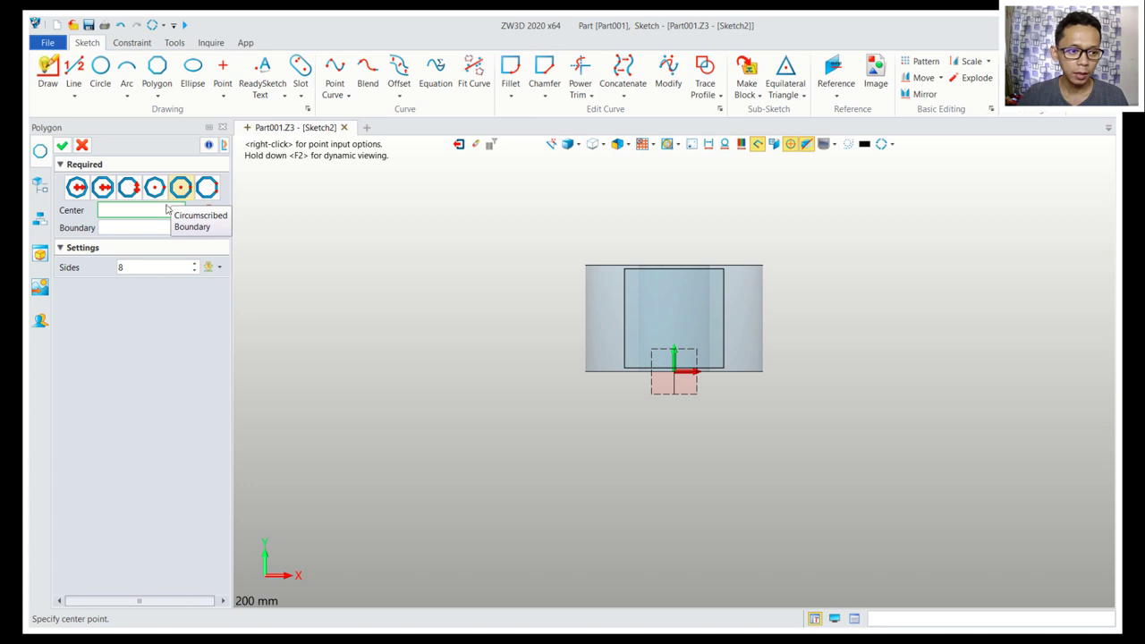
{"action": "left_click", "coordinate": [674, 323]}
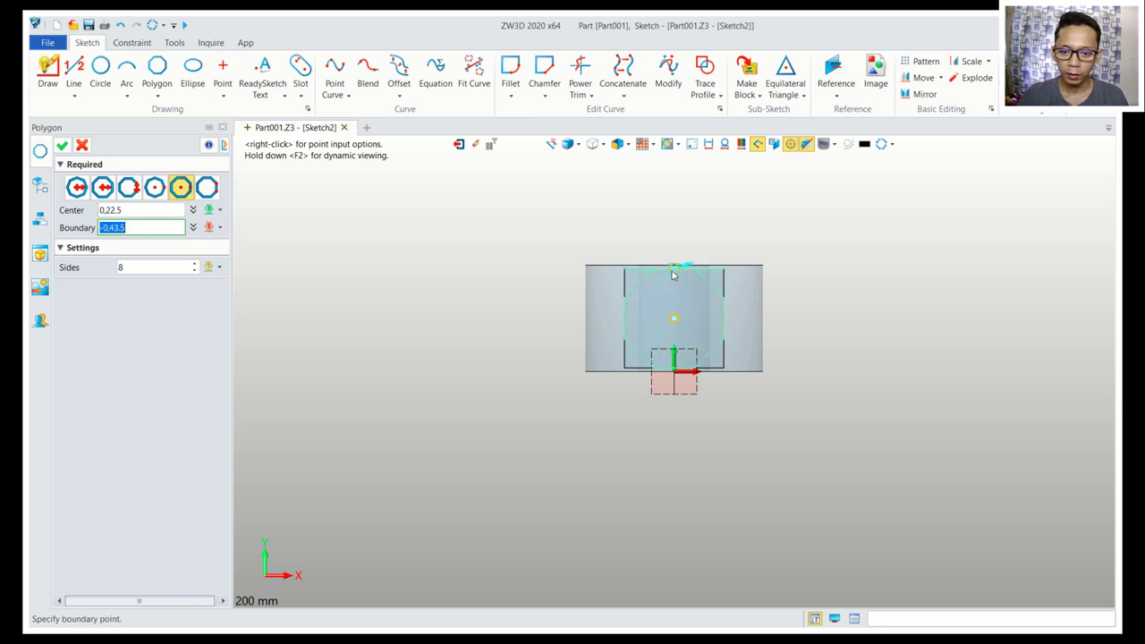
{"action": "left_click", "coordinate": [674, 273]}
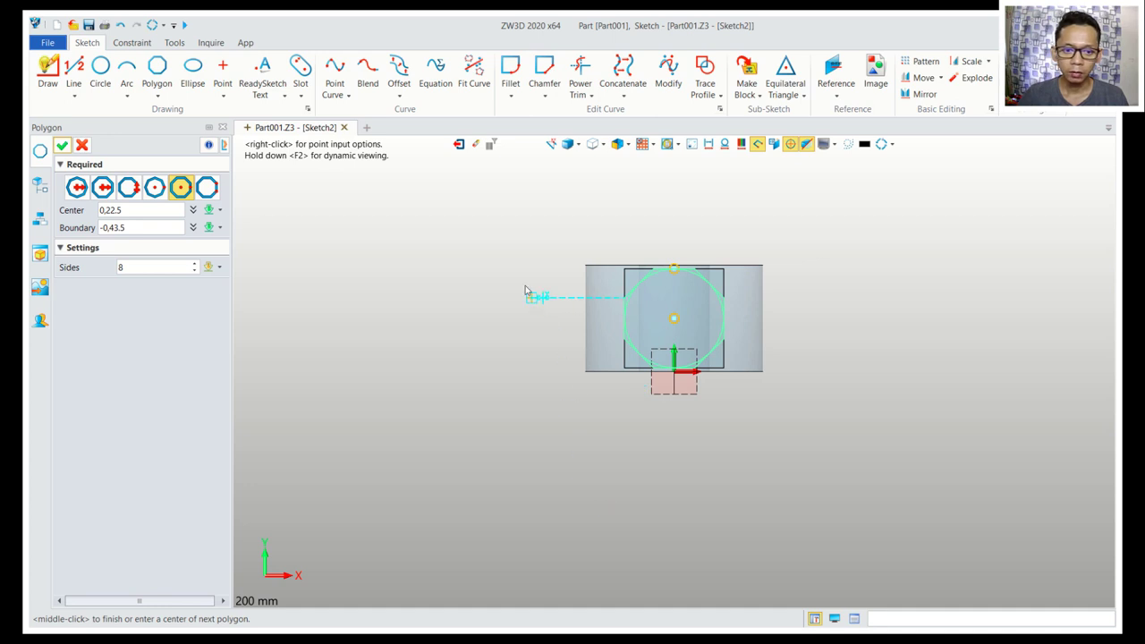
{"action": "left_click", "coordinate": [61, 146]}
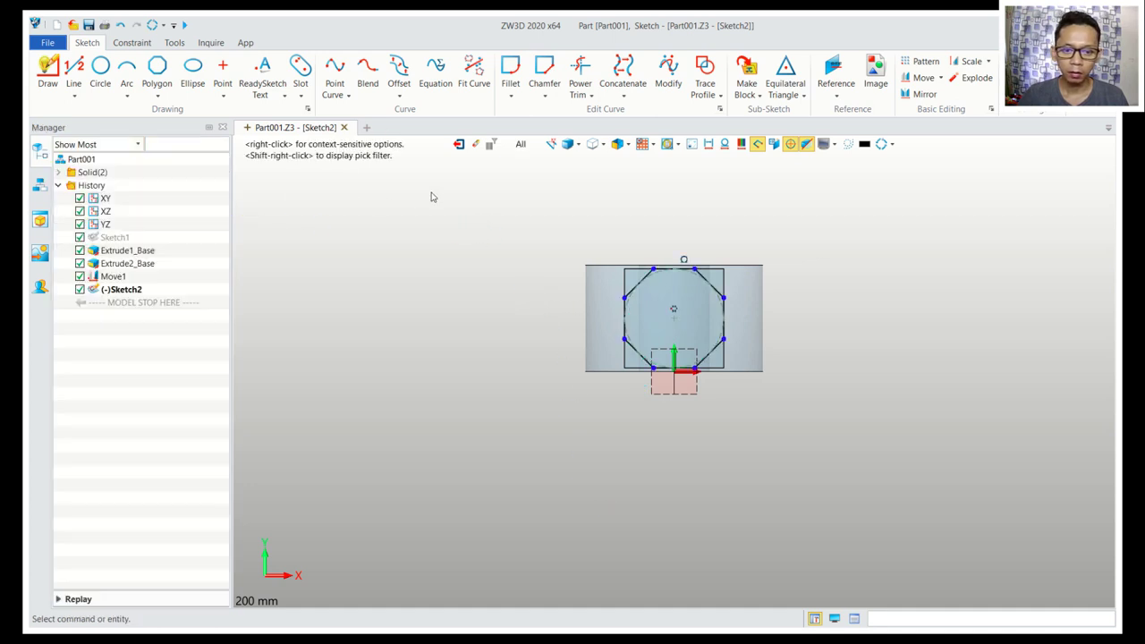
{"action": "left_click", "coordinate": [457, 145]}
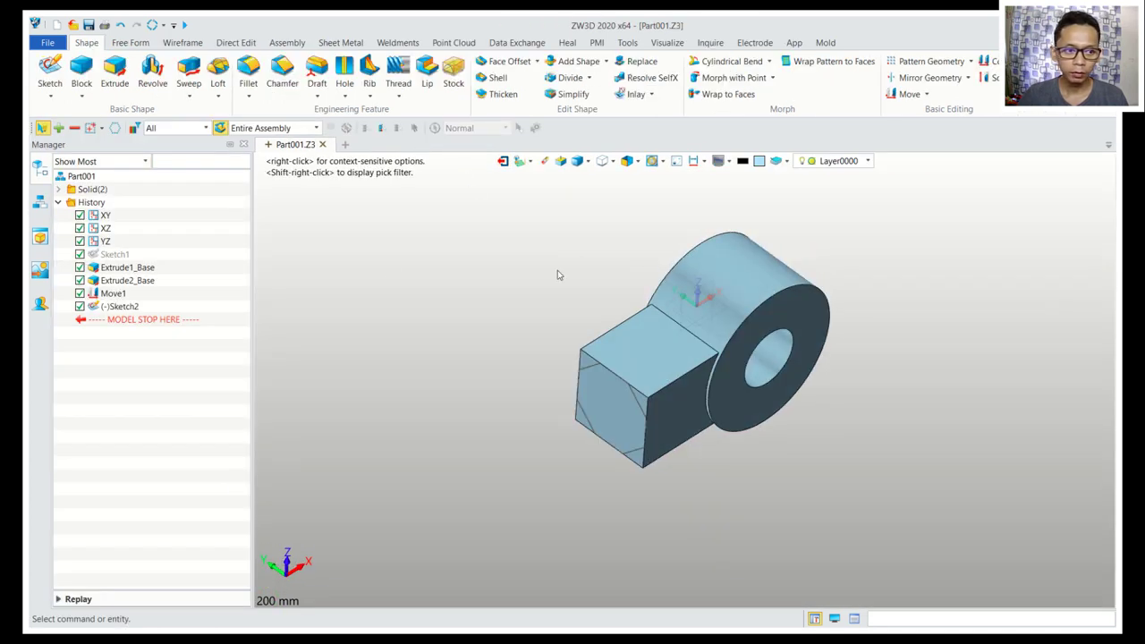
{"action": "left_click", "coordinate": [114, 70]}
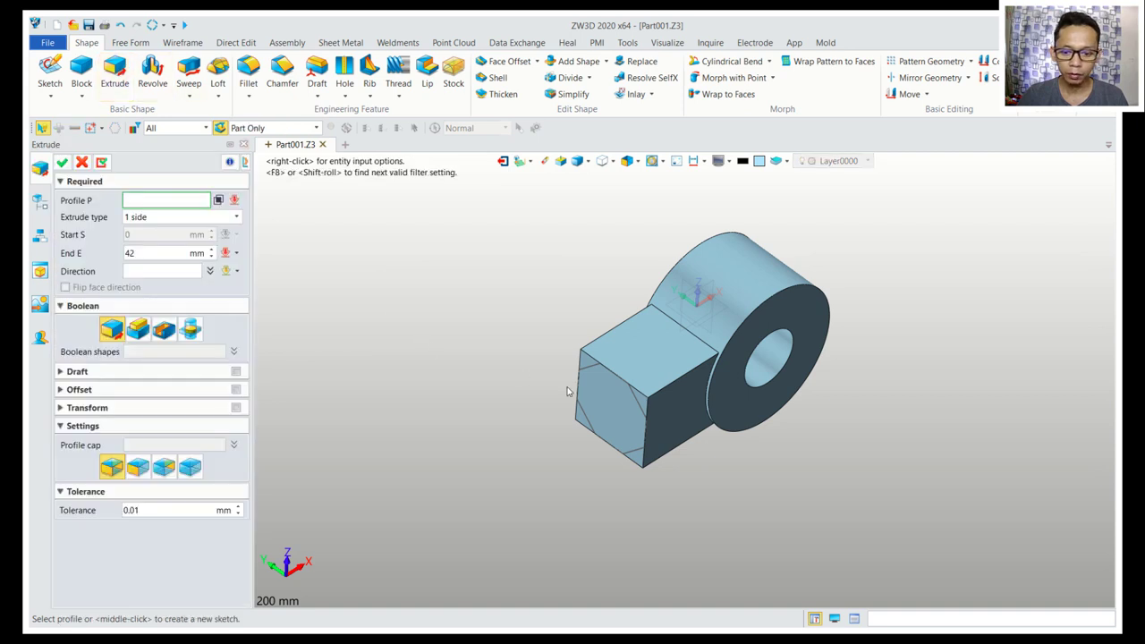
Extrude the Sketch2 octagon 48 mm with Boolean Add onto the existing body.
{"action": "left_click", "coordinate": [632, 403]}
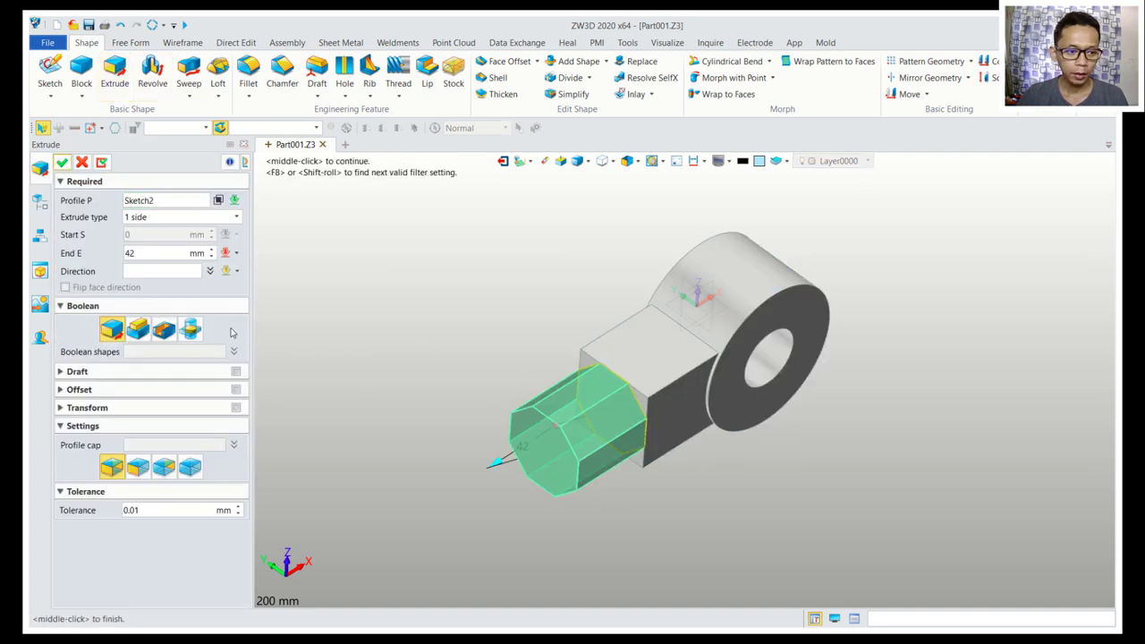
{"action": "left_click", "coordinate": [142, 255]}
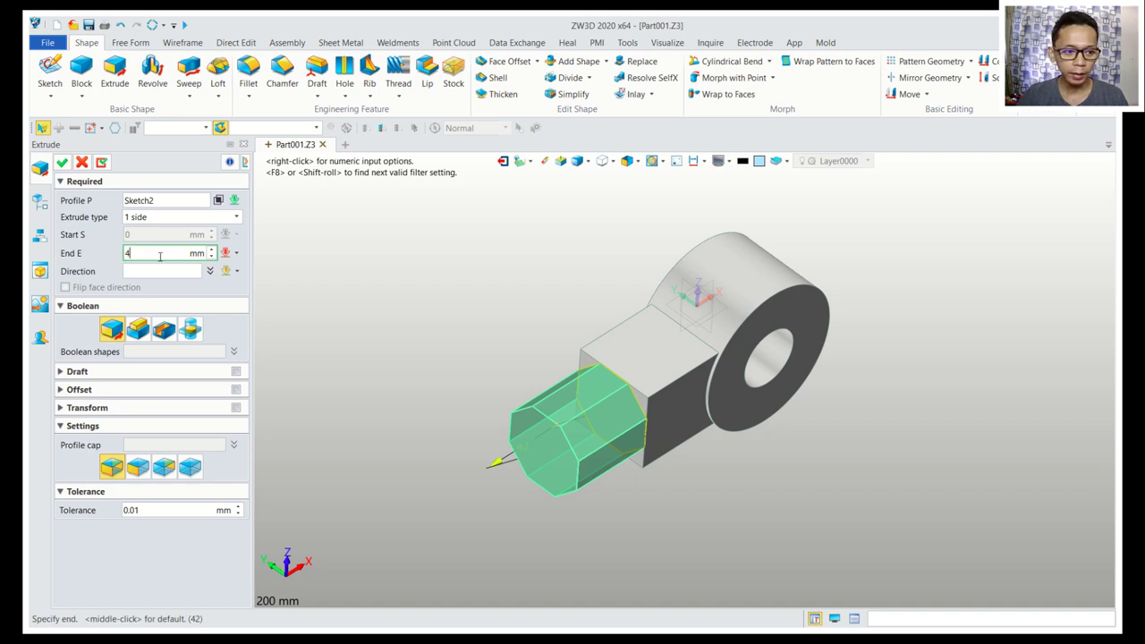
{"action": "left_click", "coordinate": [141, 330]}
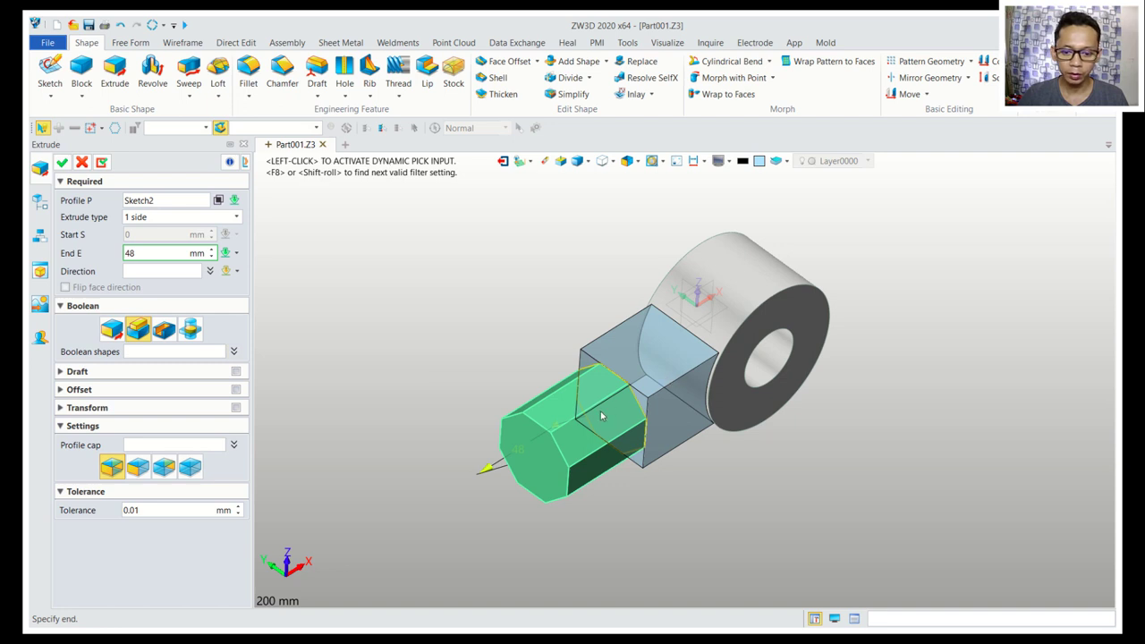
{"action": "left_click", "coordinate": [62, 162]}
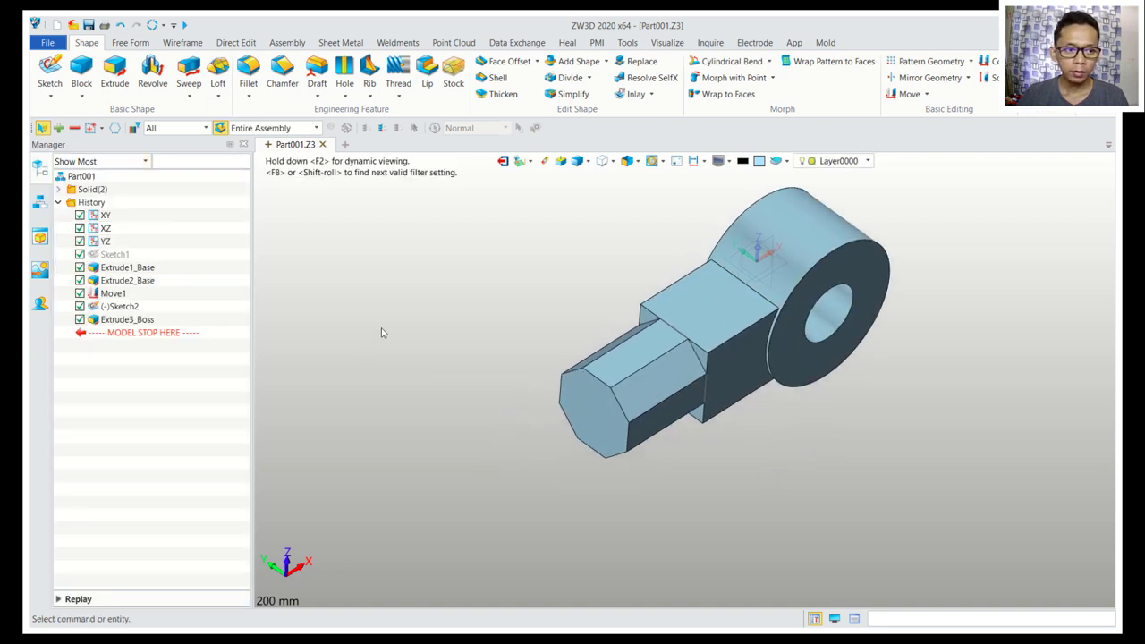
Start Sketch3 on the octagonal section's end face.
{"action": "left_click", "coordinate": [50, 72]}
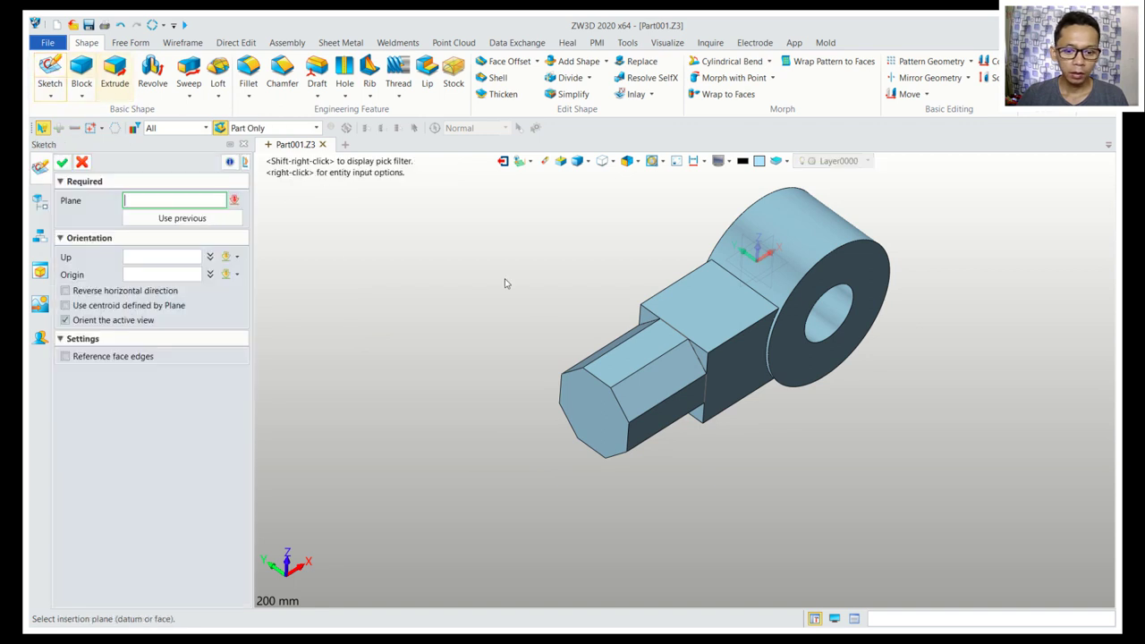
{"action": "left_click", "coordinate": [583, 417]}
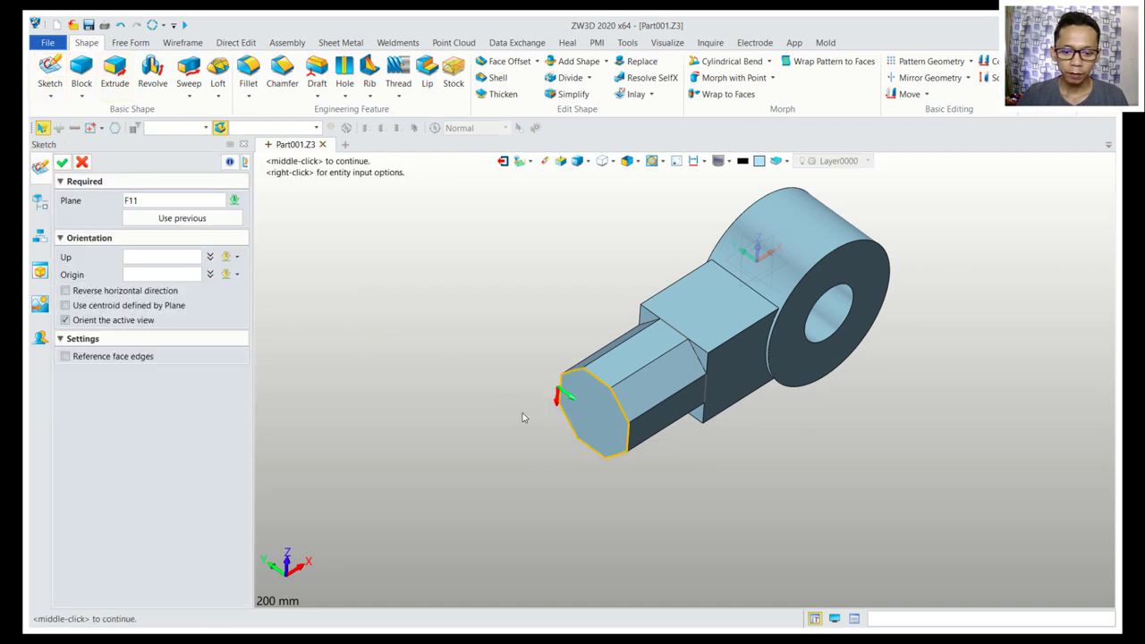
{"action": "left_click", "coordinate": [55, 81]}
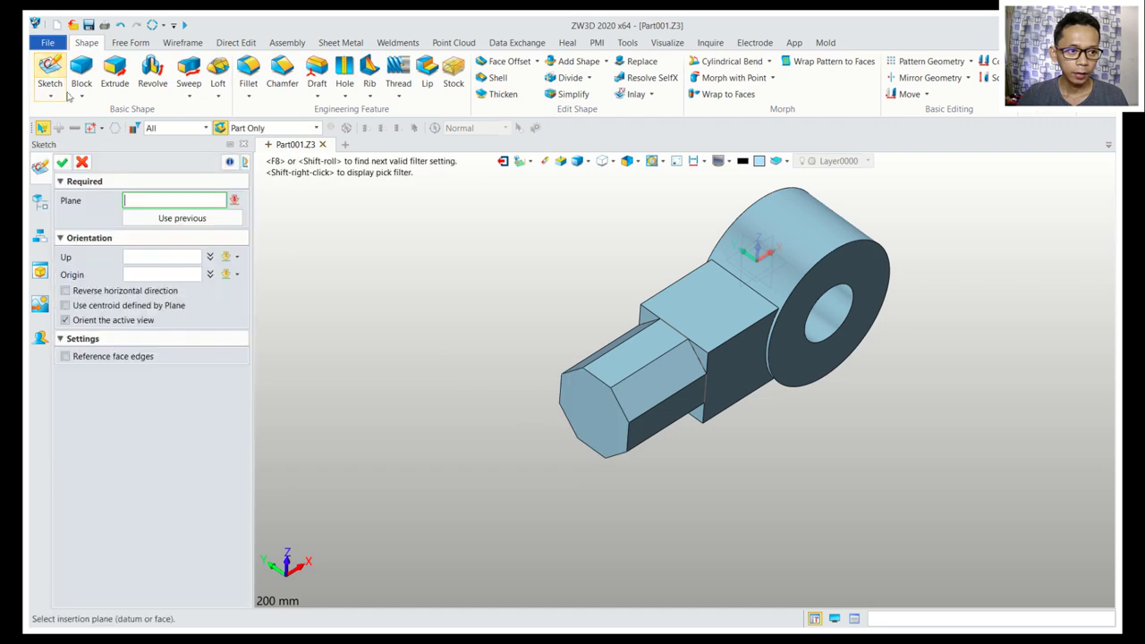
{"action": "left_click", "coordinate": [600, 408]}
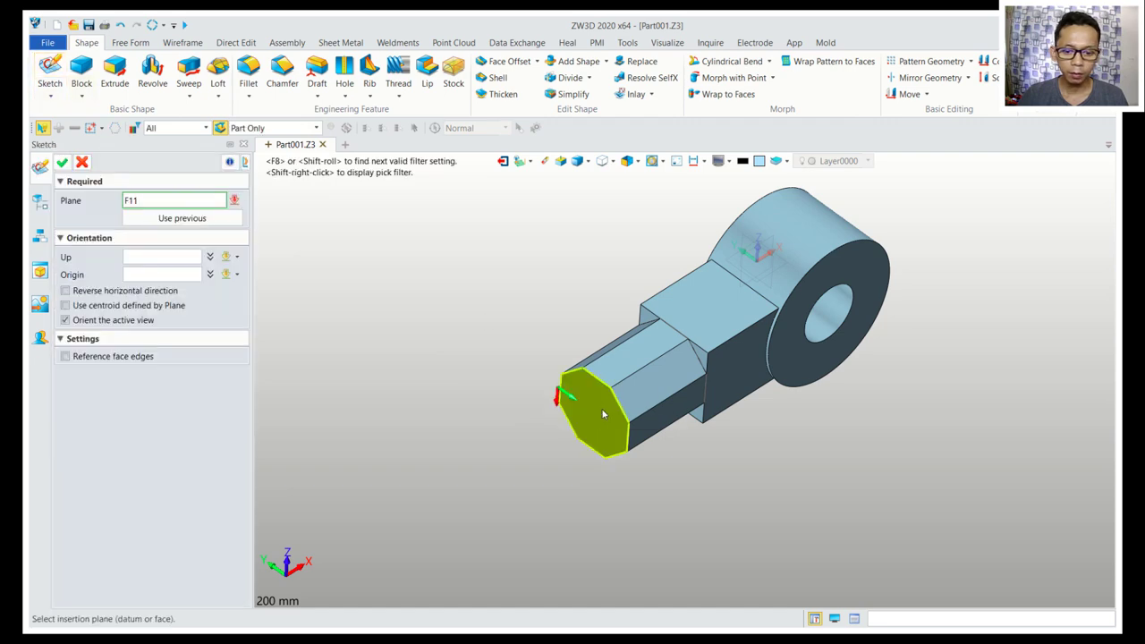
{"action": "middle_click", "coordinate": [397, 271]}
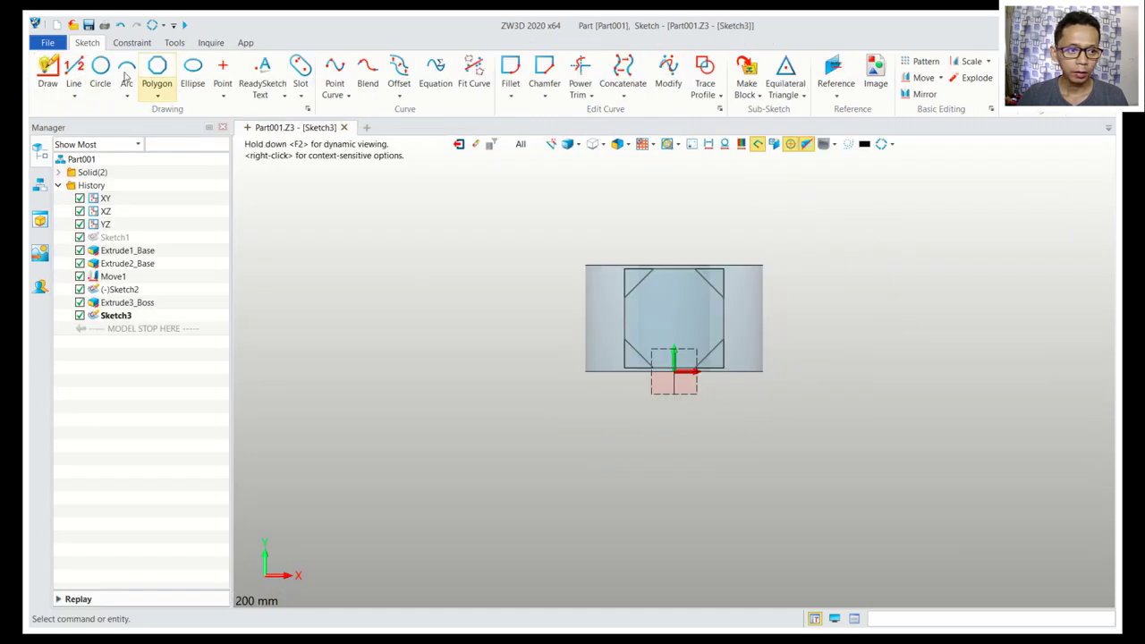
Draw a 35 mm diameter circle centred at 0,22.5 and exit the sketch.
{"action": "left_click", "coordinate": [100, 73]}
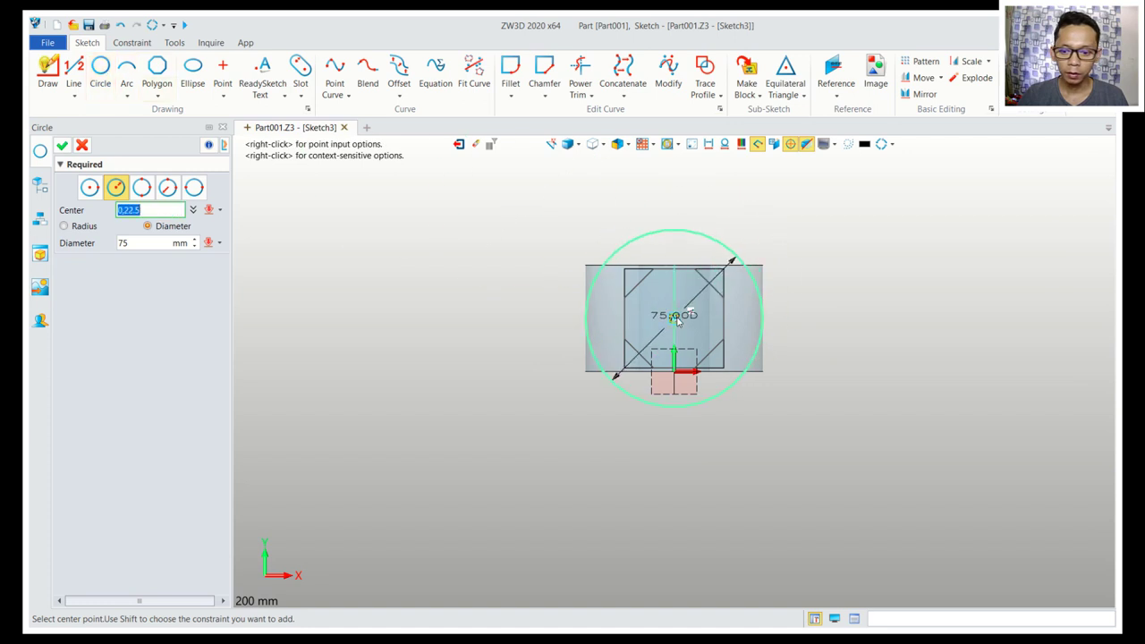
{"action": "left_click", "coordinate": [676, 321]}
{"action": "type", "text": "5"}
{"action": "left_click", "coordinate": [62, 145]}
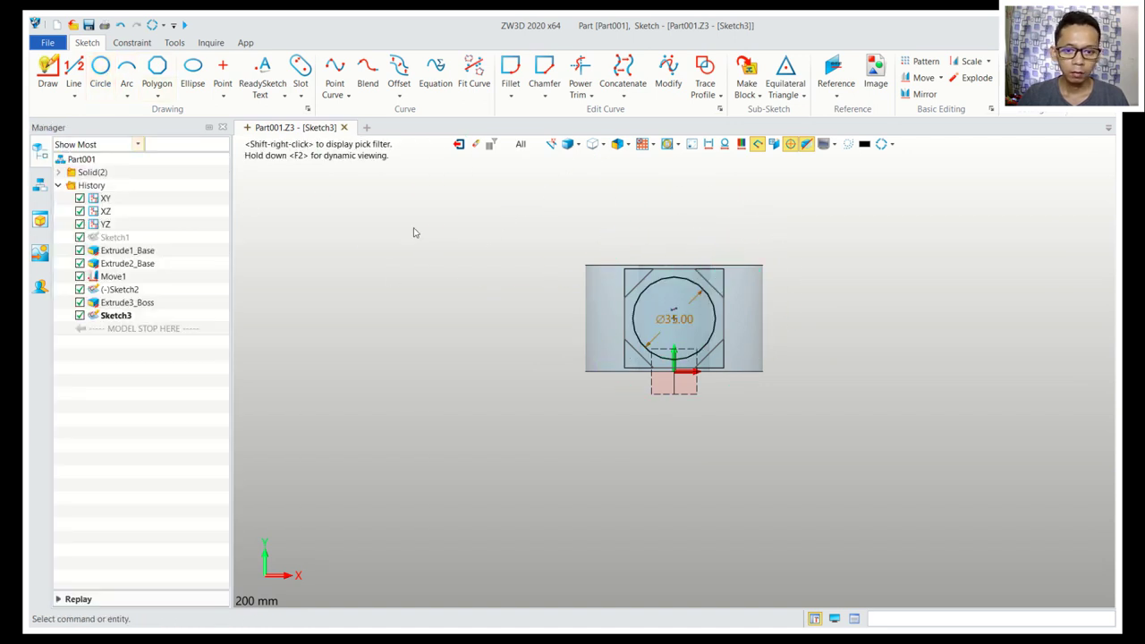
{"action": "left_click", "coordinate": [458, 144]}
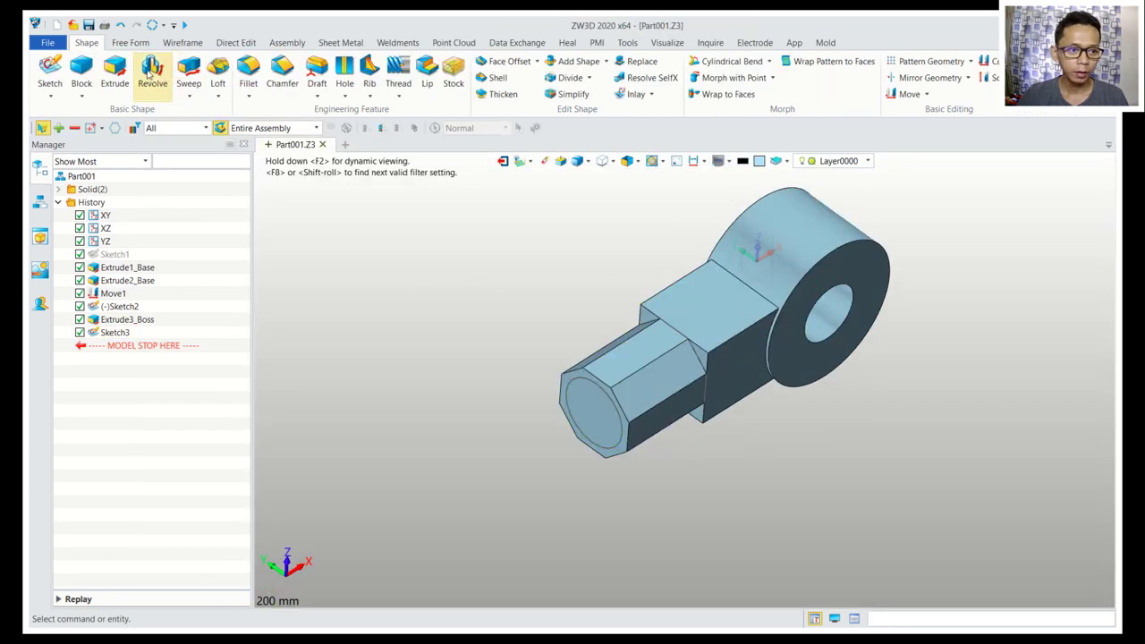
Extrude Sketch3's 35 mm circle 100 mm into a round rod beyond the octagonal section.
{"action": "left_click", "coordinate": [114, 72]}
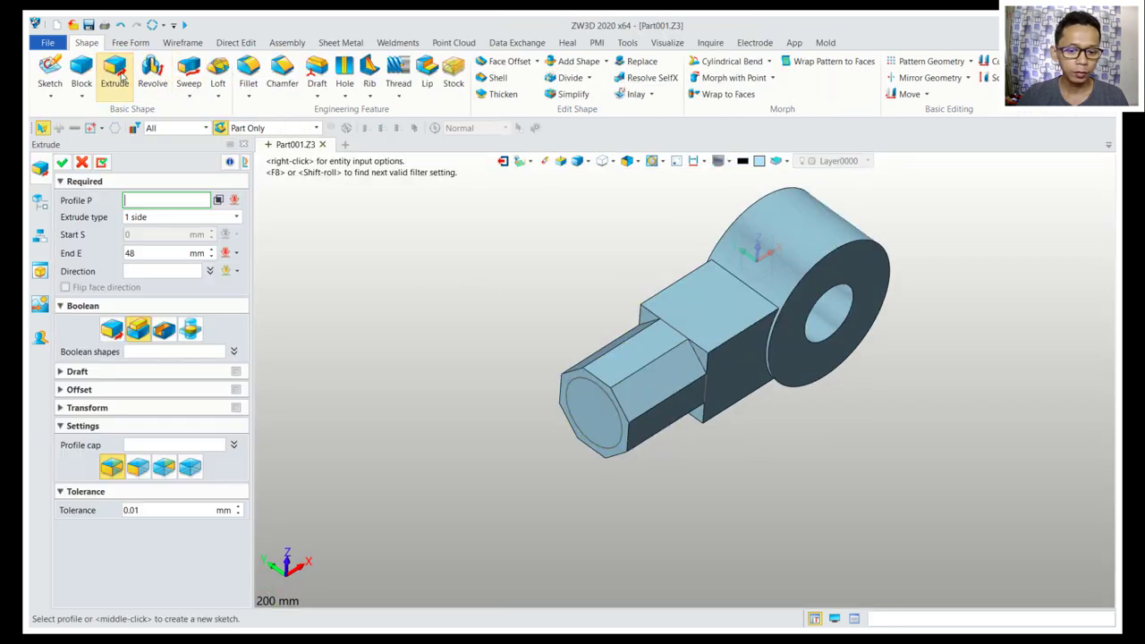
{"action": "left_click", "coordinate": [566, 384]}
{"action": "left_click", "coordinate": [149, 253]}
{"action": "type", "text": "100"}
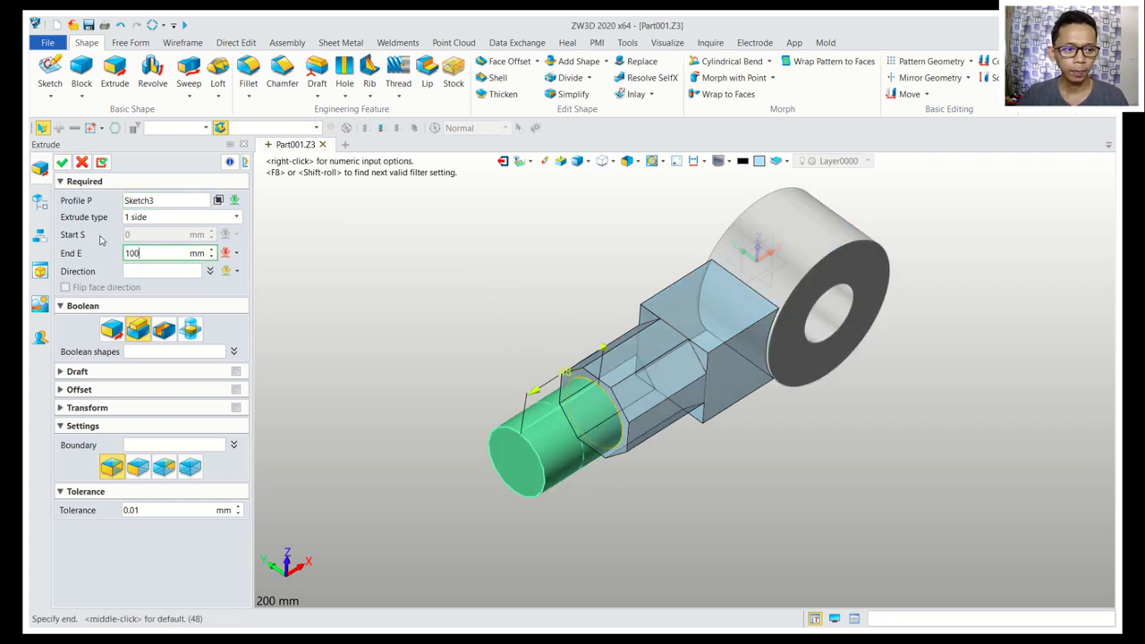
{"action": "left_click", "coordinate": [63, 161]}
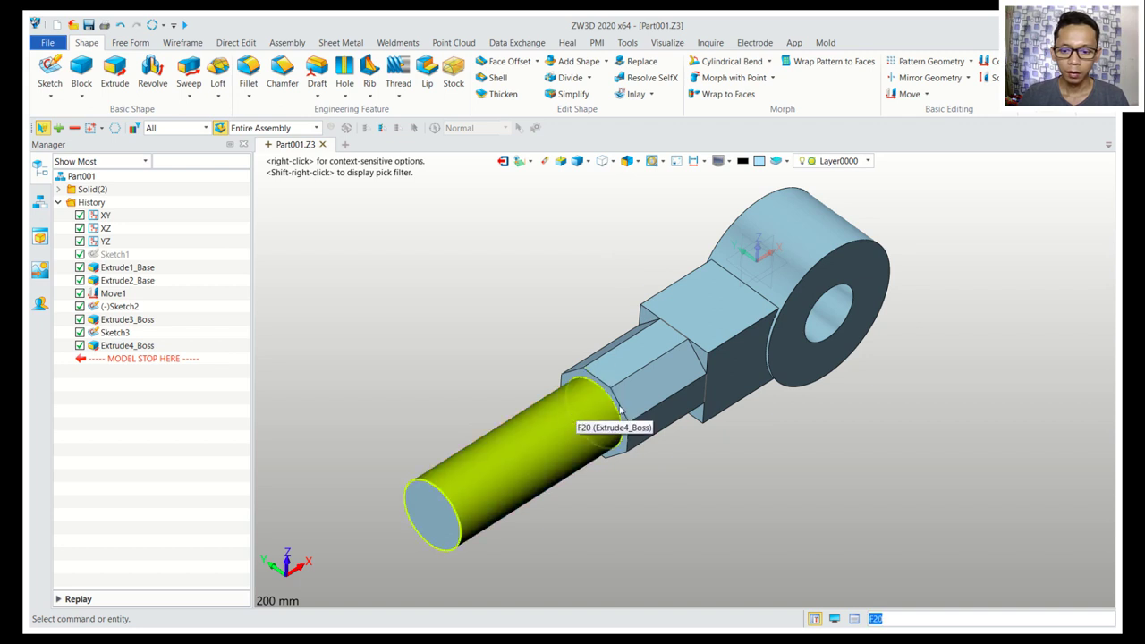
{"action": "scroll", "coordinate": [881, 402], "scroll_direction": "down", "scroll_amount": 1}
{"action": "middle_click_drag", "start_coordinate": [884, 398], "coordinate": [857, 386]}
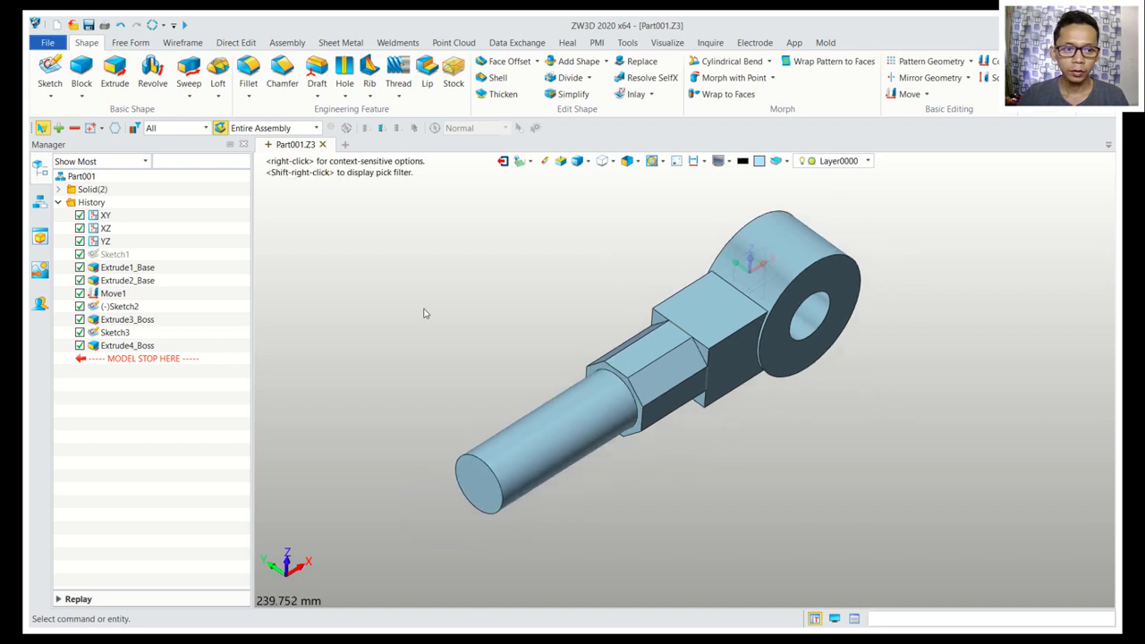
Begin a fillet on the block-to-eye edge, then cancel it.
{"action": "left_click", "coordinate": [251, 74]}
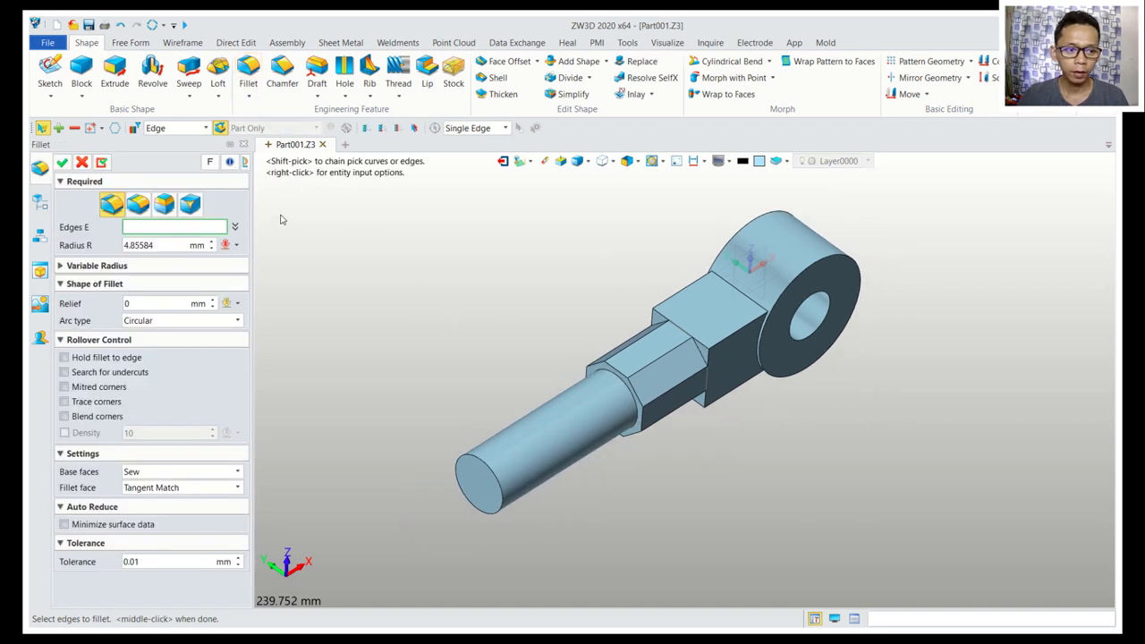
{"action": "left_click_drag", "start_coordinate": [161, 250], "coordinate": [116, 247]}
{"action": "type", "text": "10"}
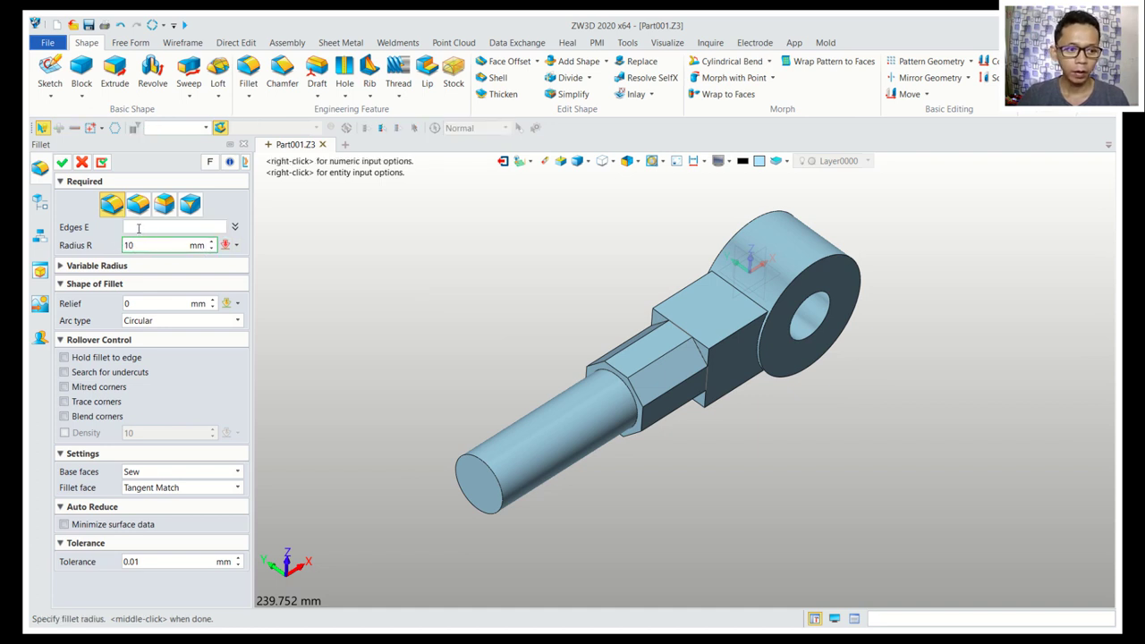
{"action": "left_click", "coordinate": [138, 228]}
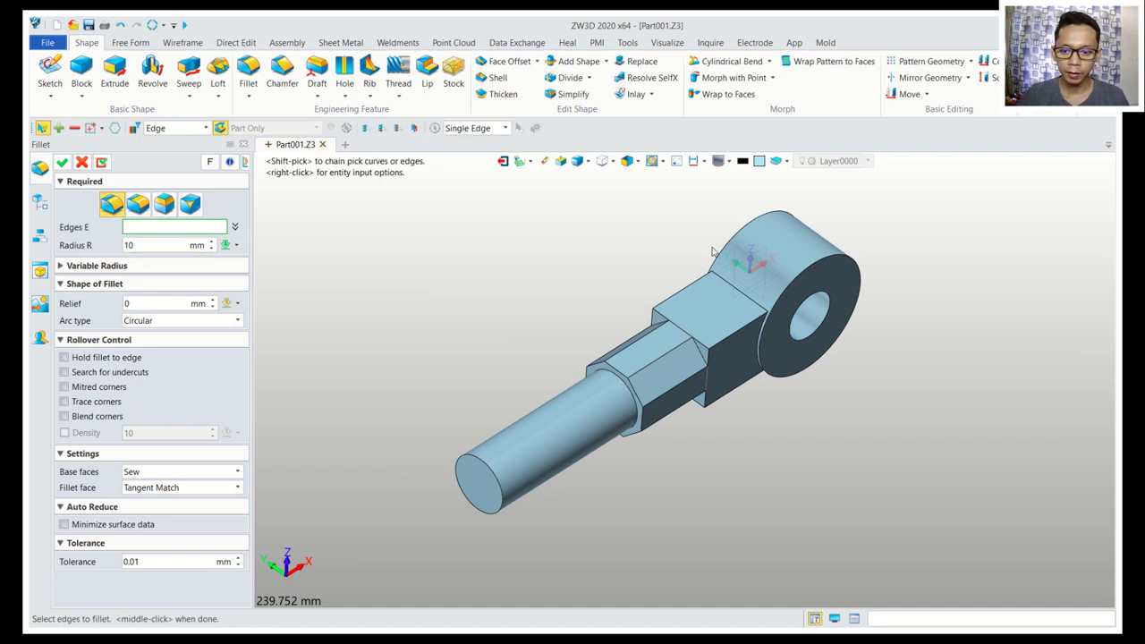
{"action": "left_click", "coordinate": [739, 293]}
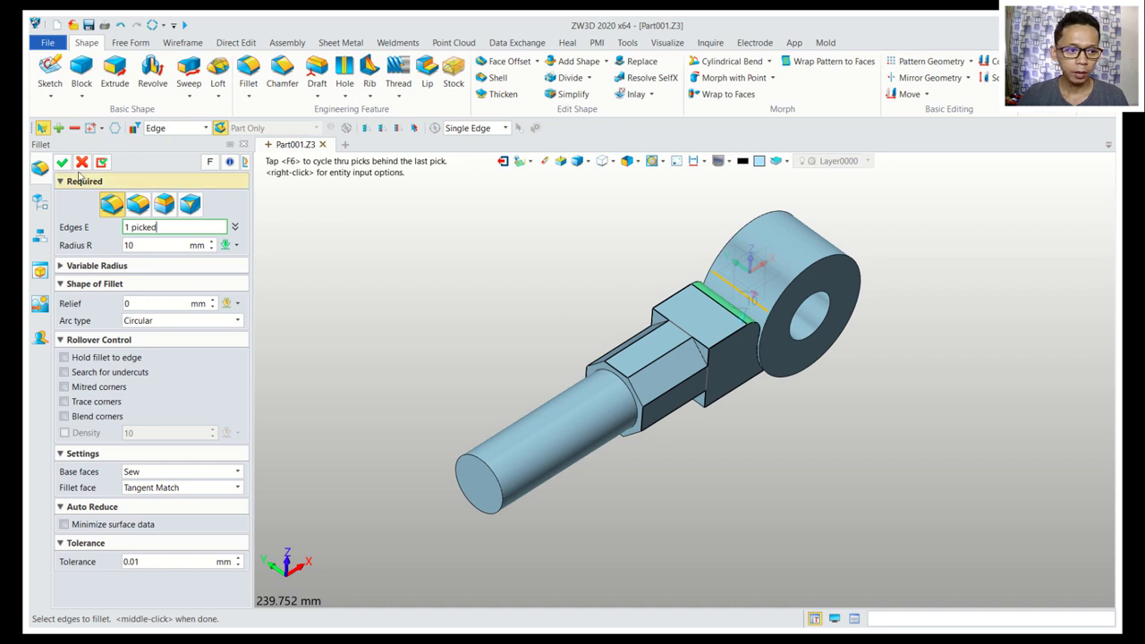
{"action": "middle_click", "coordinate": [574, 267]}
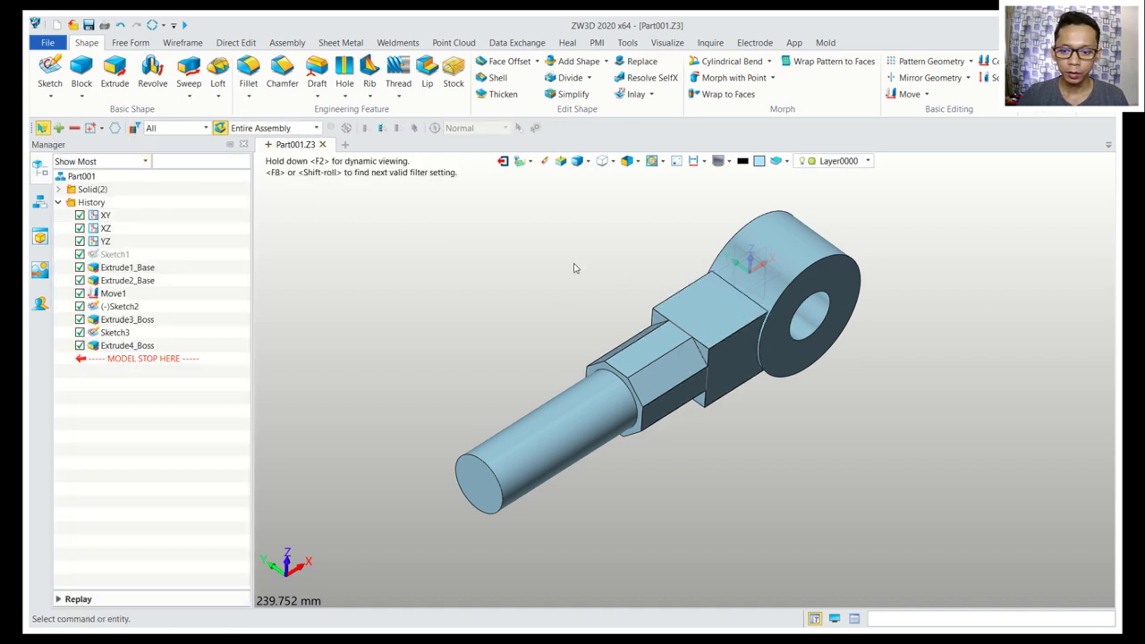
Add the shaft body to the eye as base, merging them into one solid.
{"action": "left_click", "coordinate": [582, 62]}
{"action": "left_click", "coordinate": [763, 219]}
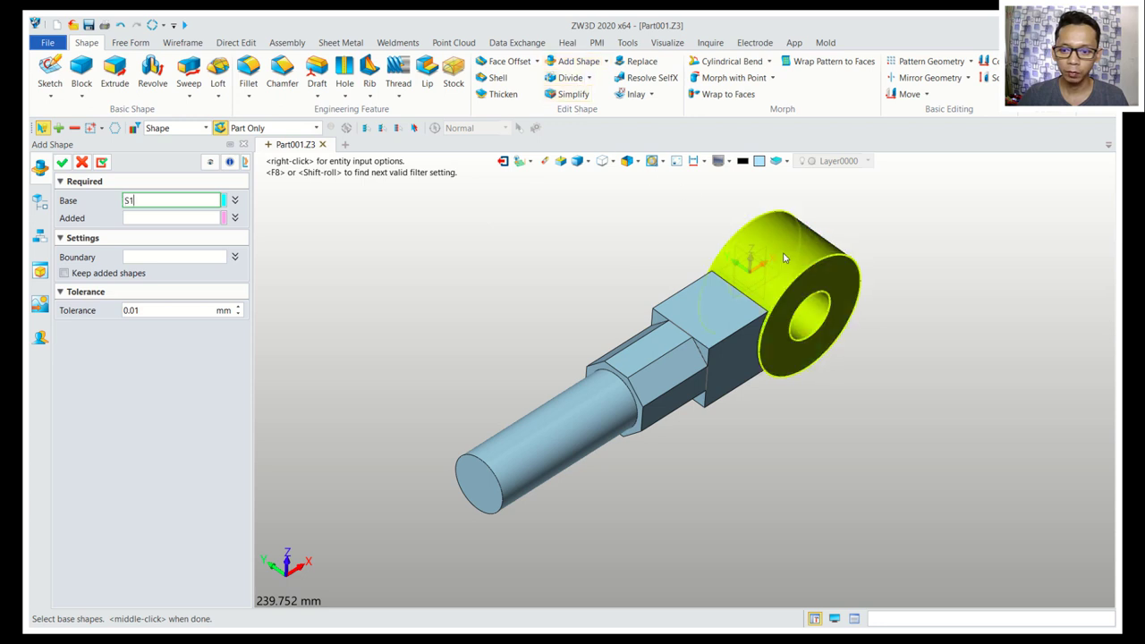
{"action": "left_click", "coordinate": [145, 218]}
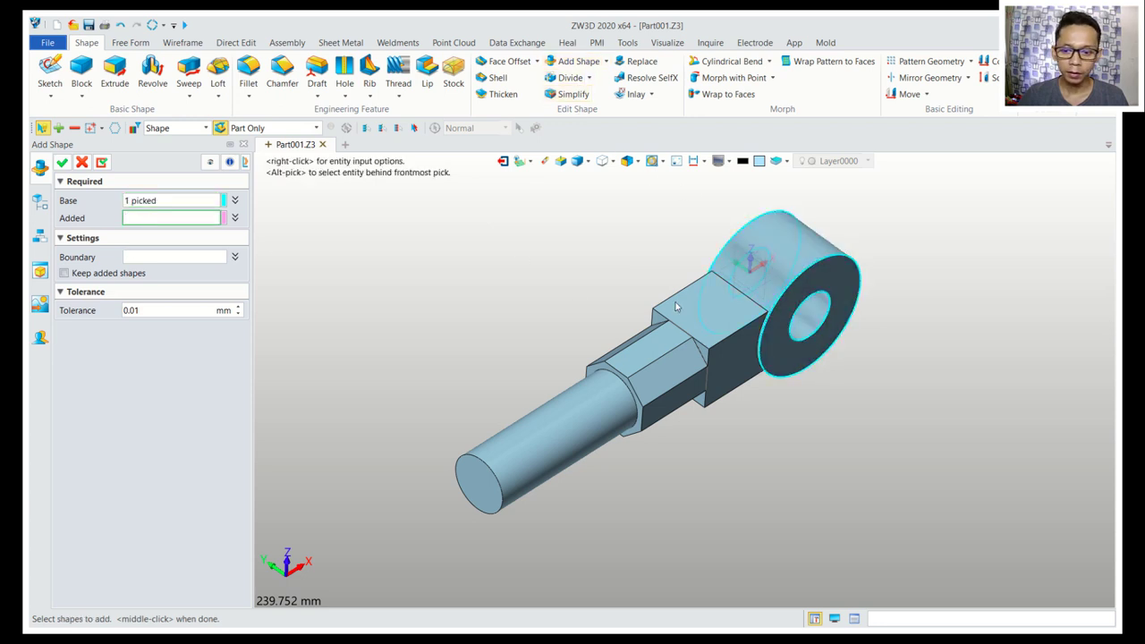
{"action": "left_click", "coordinate": [693, 321]}
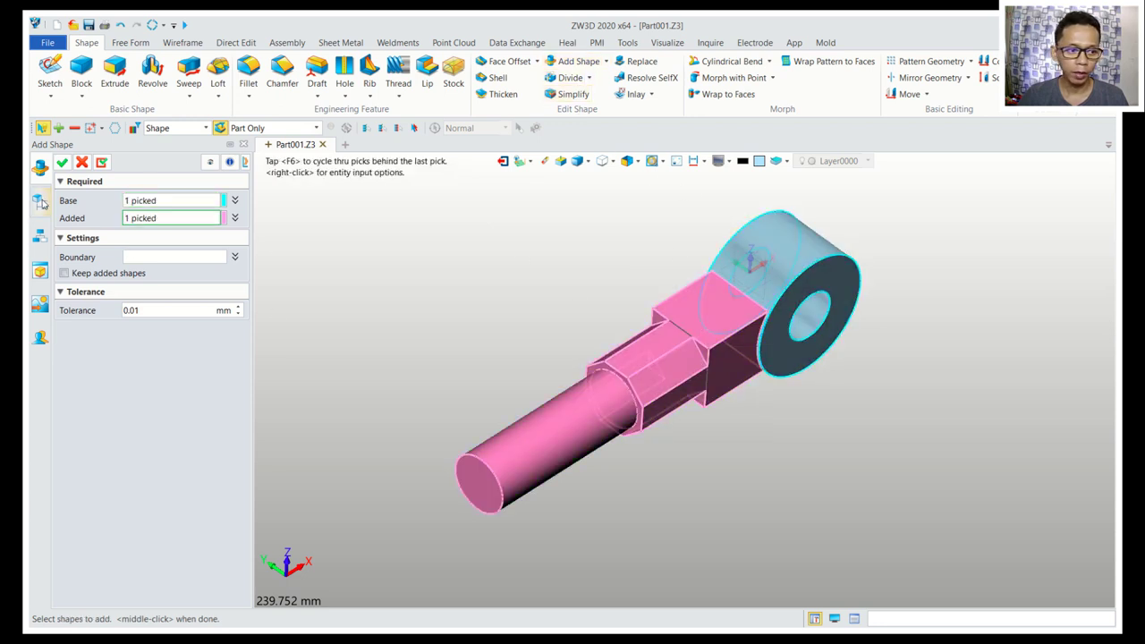
{"action": "left_click", "coordinate": [62, 162]}
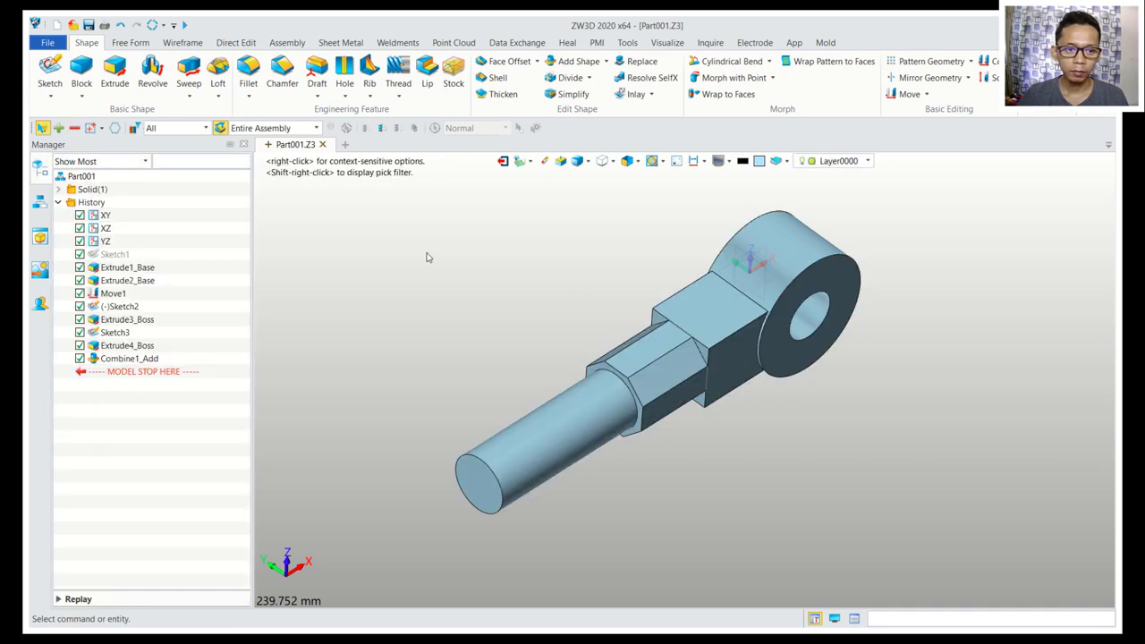
Fillet the upper and lower block-to-eye edges with a 10 mm radius.
{"action": "left_click", "coordinate": [247, 73]}
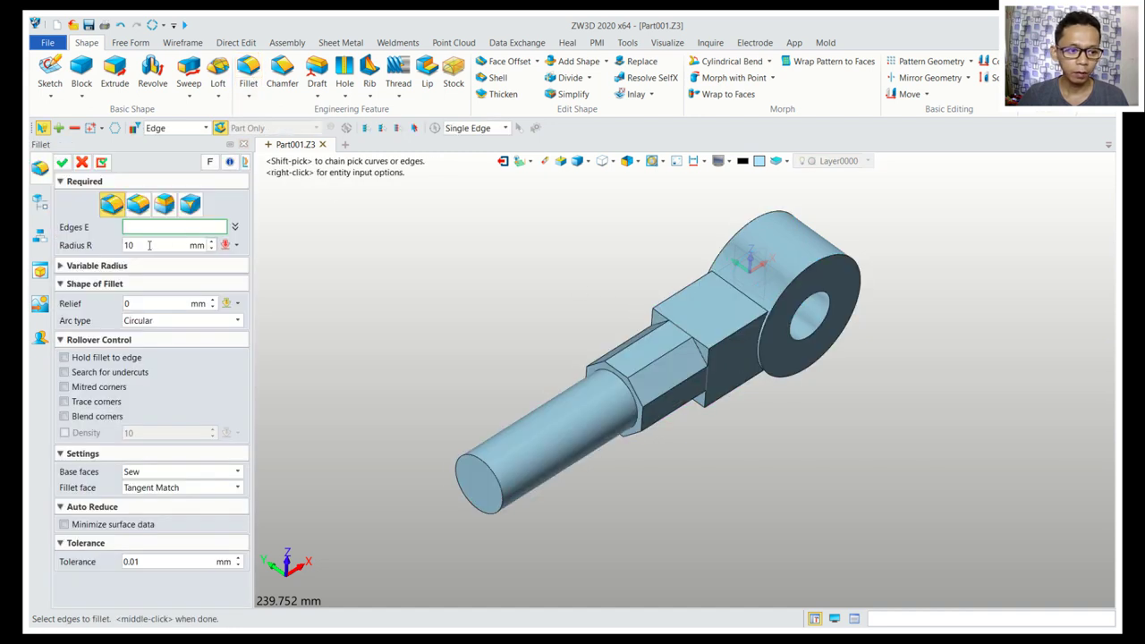
{"action": "left_click", "coordinate": [745, 298]}
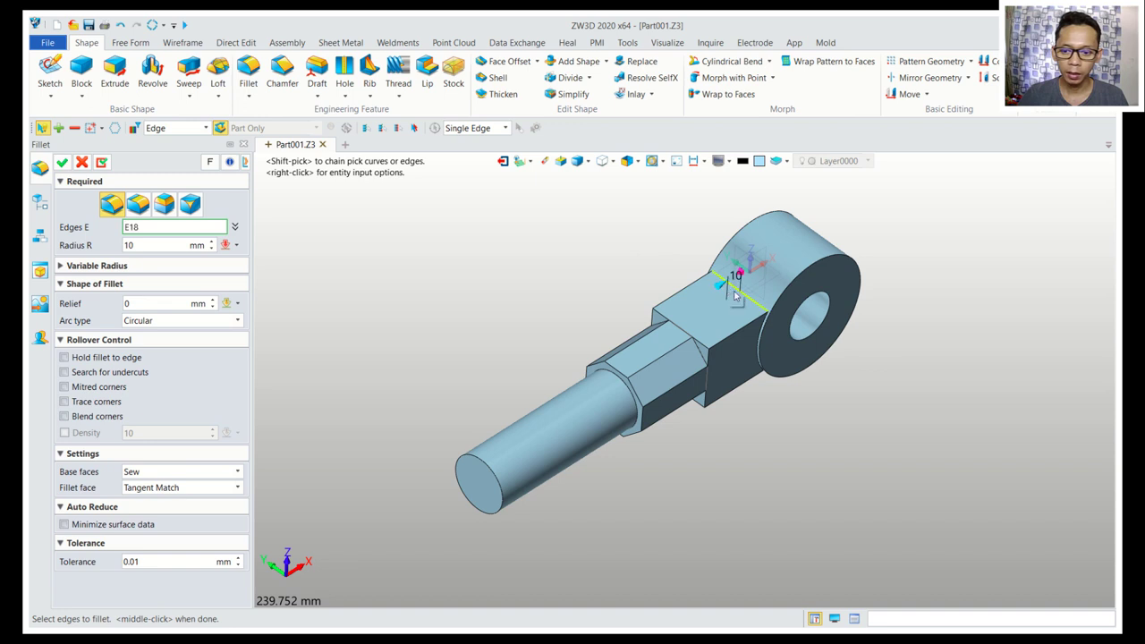
{"action": "middle_click_drag", "start_coordinate": [858, 338], "coordinate": [889, 248]}
{"action": "left_click", "coordinate": [769, 434]}
{"action": "left_click", "coordinate": [771, 436]}
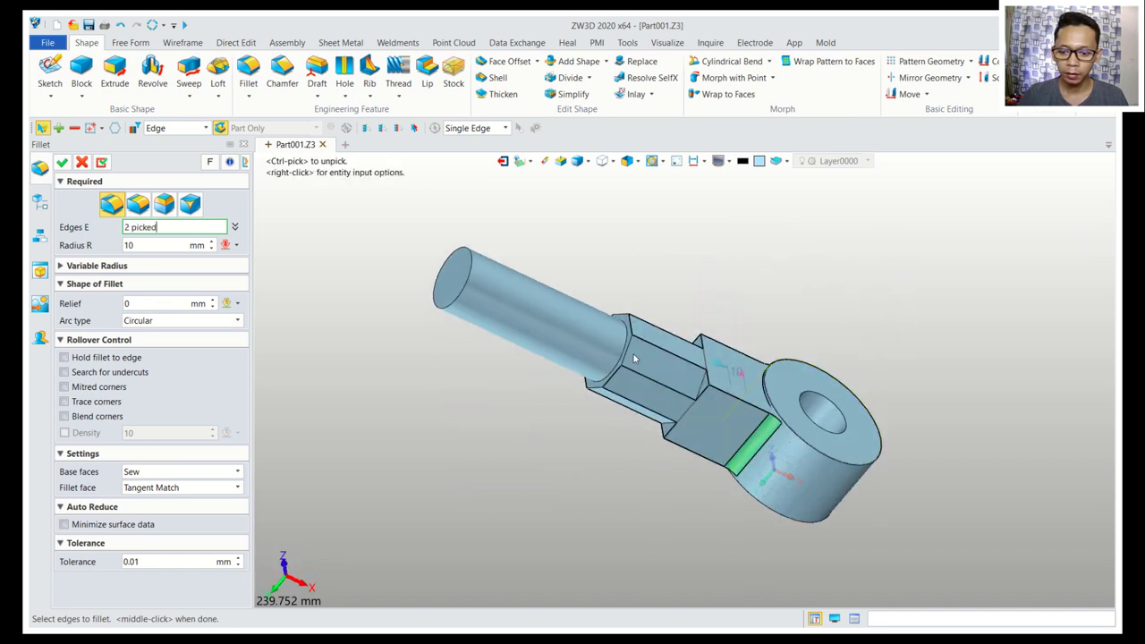
{"action": "left_click", "coordinate": [62, 165]}
{"action": "middle_click_drag", "start_coordinate": [792, 287], "coordinate": [841, 322]}
Start a chamfer with Setback S1 of 8 mm at 45°.
{"action": "left_click", "coordinate": [281, 72]}
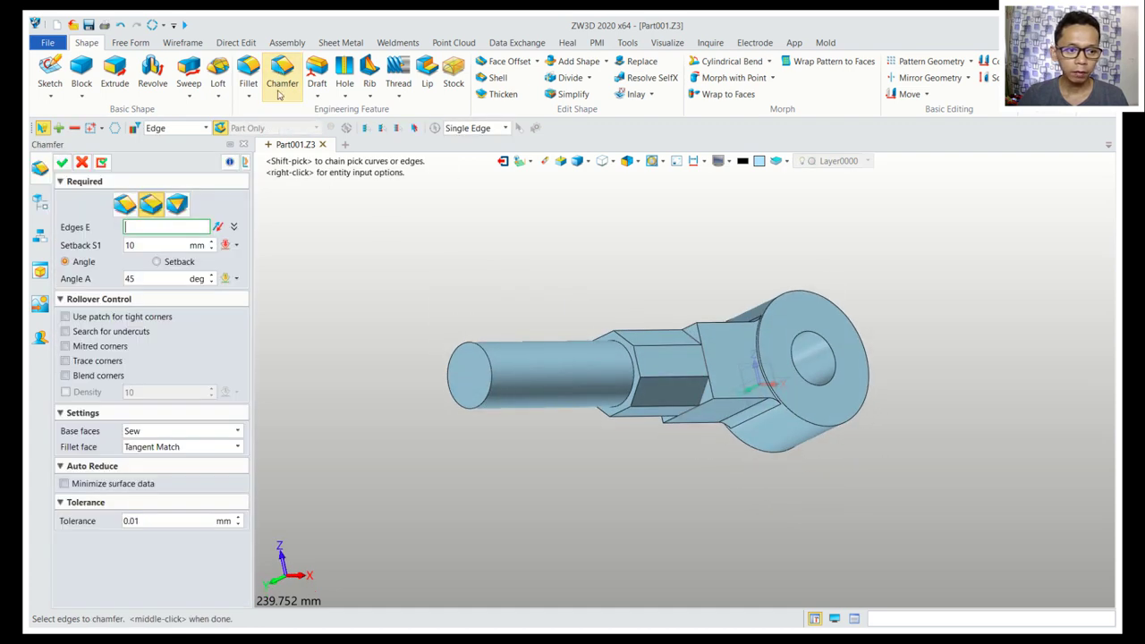
{"action": "left_click", "coordinate": [143, 246]}
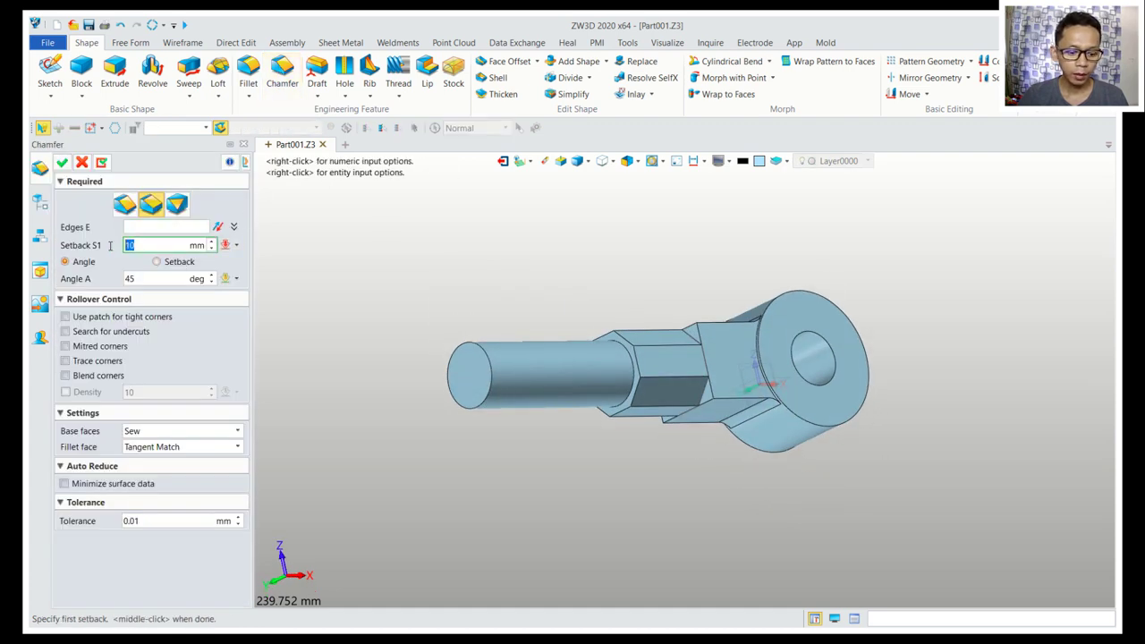
{"action": "type", "text": "8"}
{"action": "left_click", "coordinate": [145, 227]}
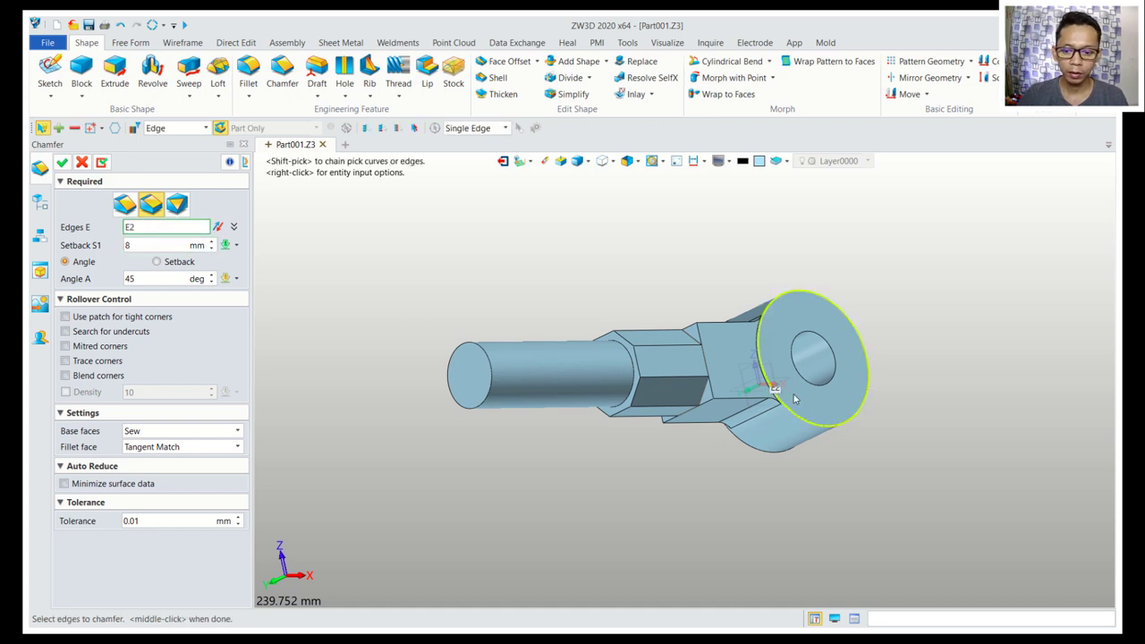
{"action": "scroll", "coordinate": [707, 408], "scroll_direction": "up", "scroll_amount": 3}
Chamfer the four block corner edges where the octagonal section meets the block.
{"action": "left_click", "coordinate": [702, 386]}
{"action": "right_click_drag", "start_coordinate": [703, 386], "coordinate": [788, 371]}
{"action": "left_click", "coordinate": [684, 295]}
{"action": "left_click", "coordinate": [642, 266]}
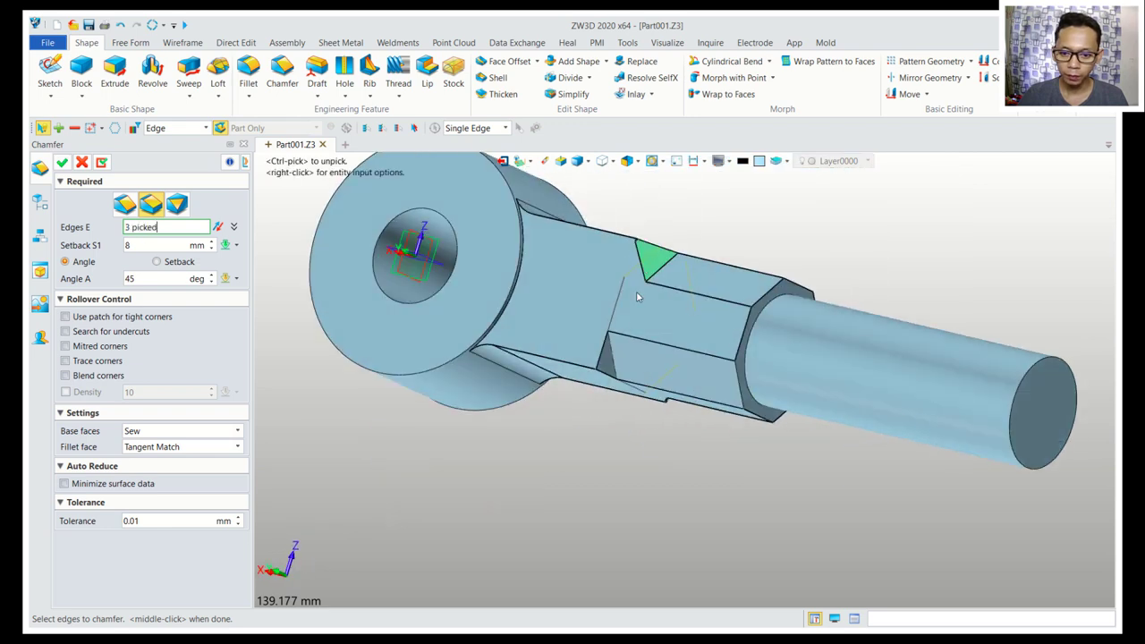
{"action": "left_click", "coordinate": [618, 364]}
{"action": "right_click_drag", "start_coordinate": [619, 365], "coordinate": [726, 260]}
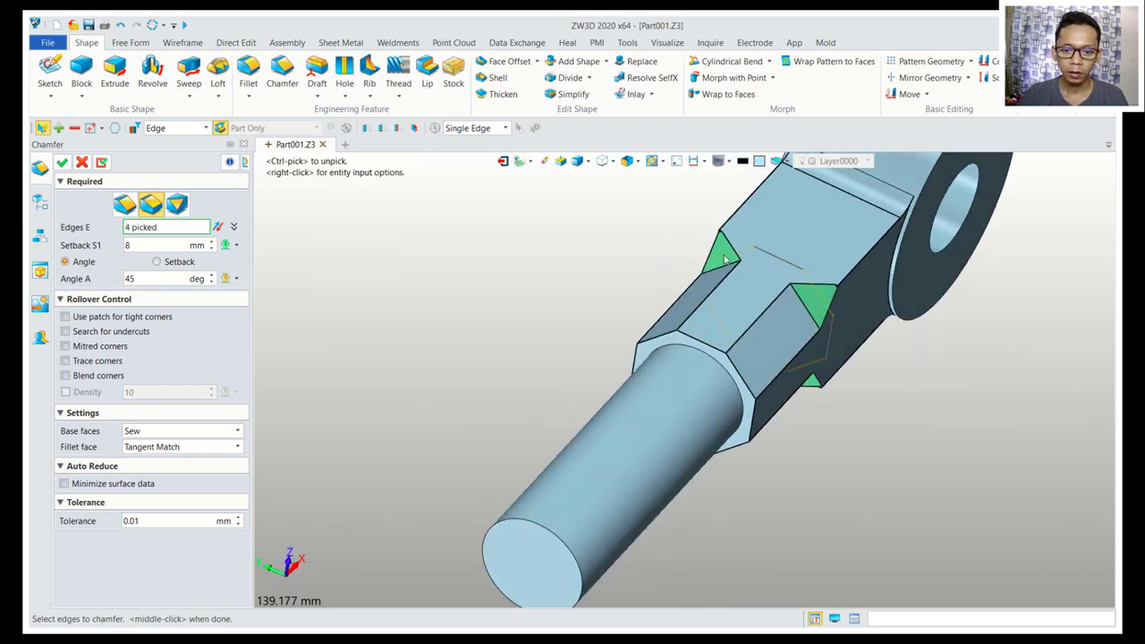
{"action": "left_click", "coordinate": [62, 162]}
{"action": "scroll", "coordinate": [792, 313], "scroll_direction": "down", "scroll_amount": 3}
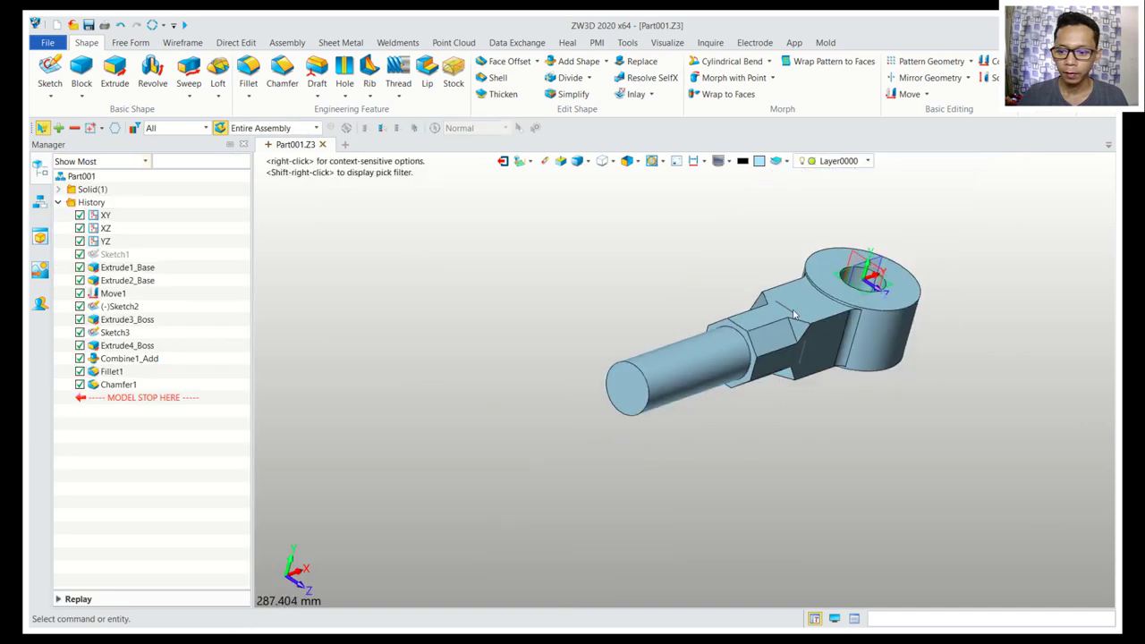
Start a setback-and-angle chamfer on the shoulder edge where the shaft meets the octagon.
{"action": "left_click", "coordinate": [283, 72]}
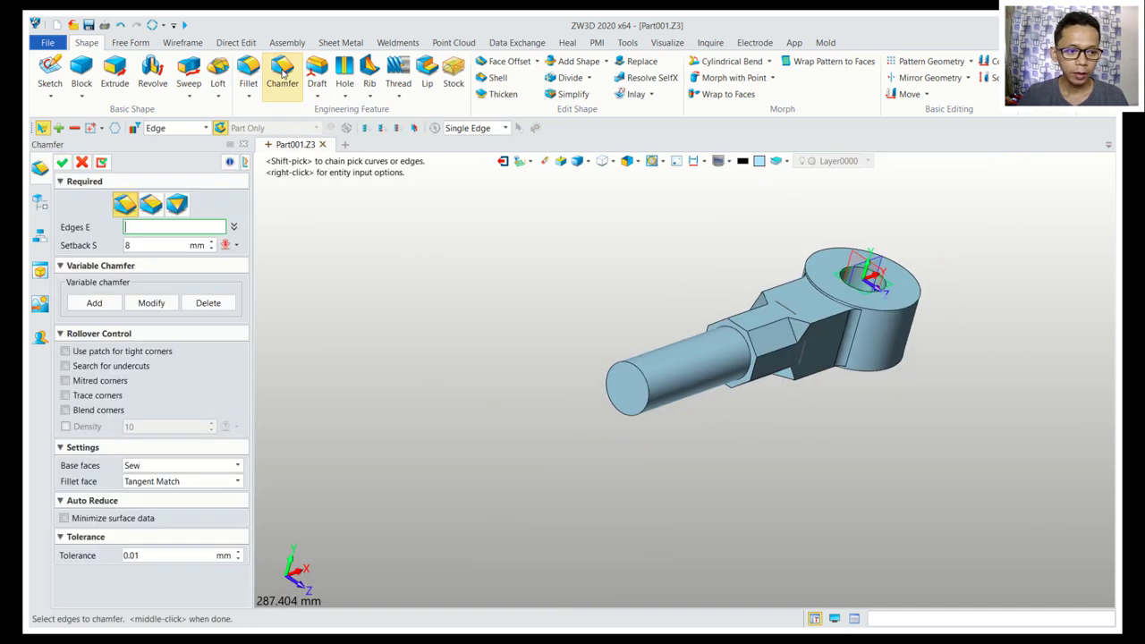
{"action": "left_click", "coordinate": [150, 205]}
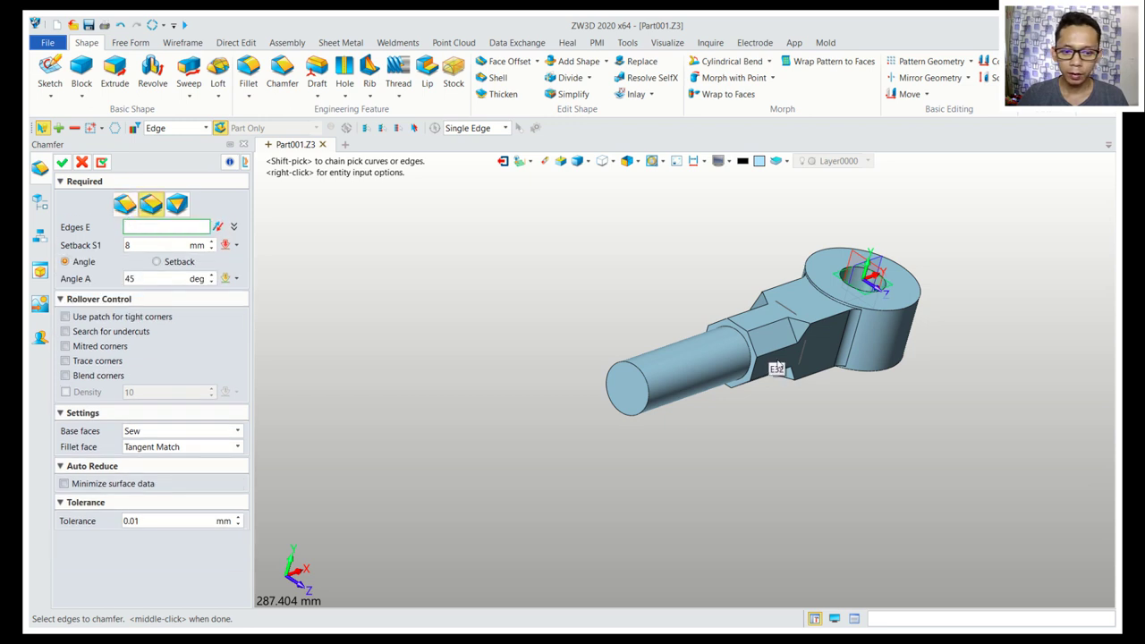
{"action": "left_click", "coordinate": [762, 362]}
{"action": "scroll", "coordinate": [762, 362], "scroll_direction": "up", "scroll_amount": 2}
{"action": "left_click", "coordinate": [738, 347]}
{"action": "right_click_drag", "start_coordinate": [739, 347], "coordinate": [907, 350]}
Set the setback to a measured 4.8095 mm and apply the 45° chamfer.
{"action": "left_click", "coordinate": [236, 245]}
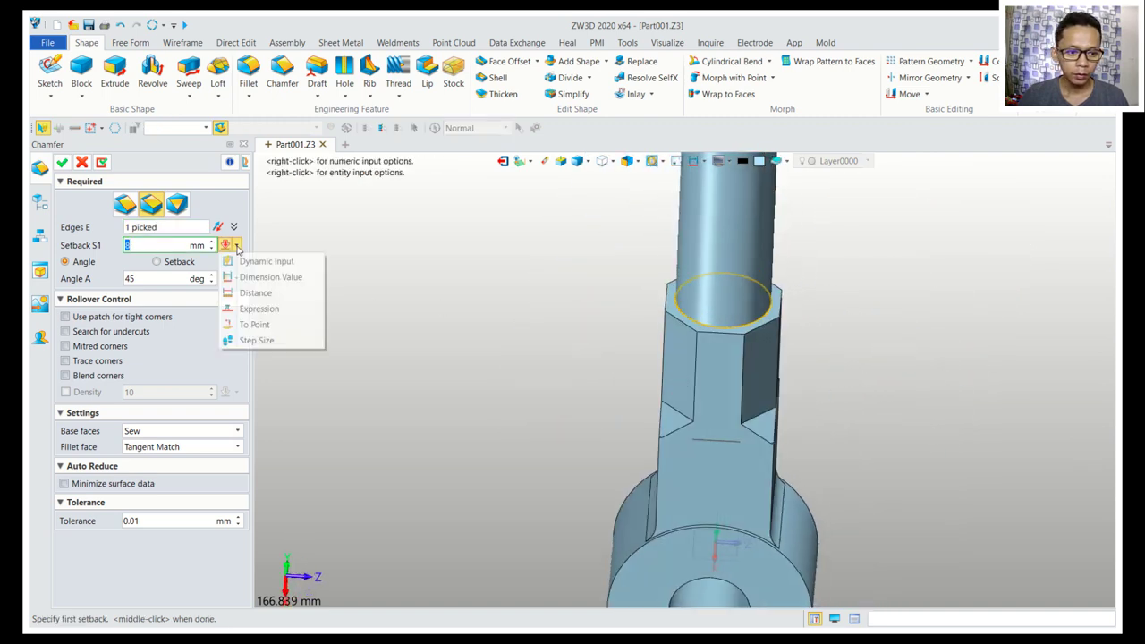
{"action": "left_click", "coordinate": [256, 294]}
{"action": "scroll", "coordinate": [863, 288], "scroll_direction": "up", "scroll_amount": 2}
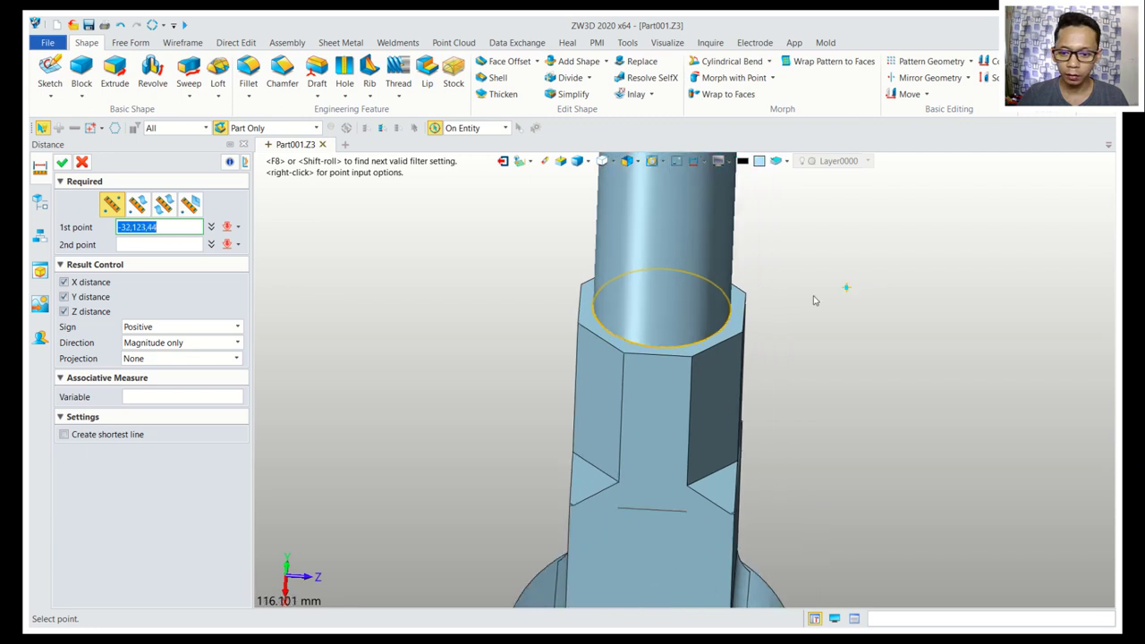
{"action": "left_click", "coordinate": [667, 351]}
{"action": "left_click", "coordinate": [668, 349]}
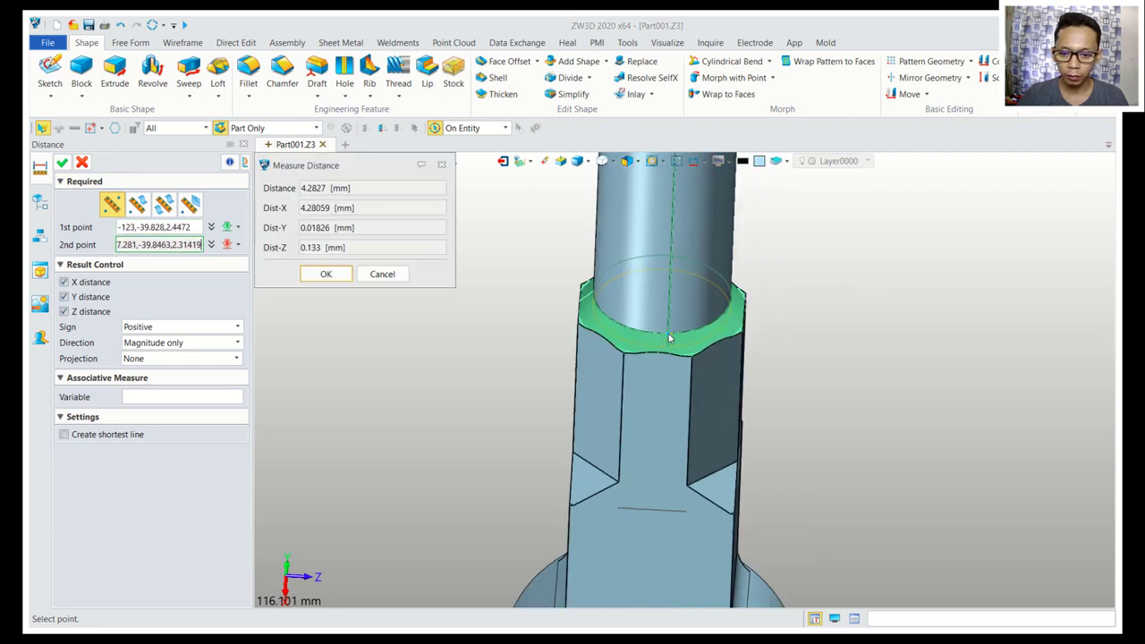
{"action": "left_click", "coordinate": [668, 332]}
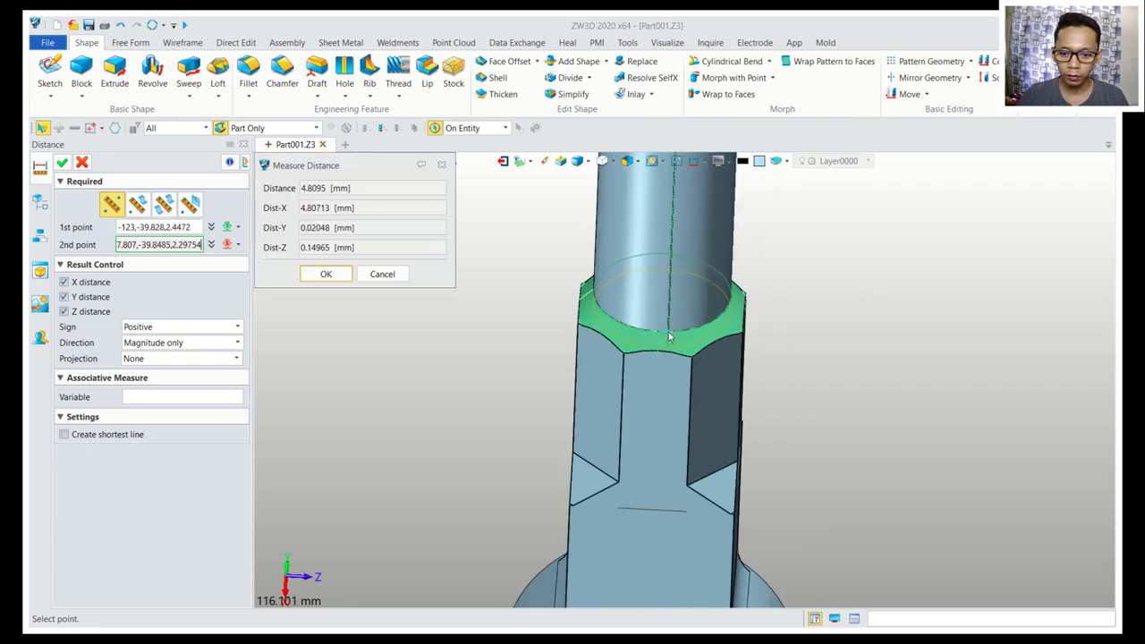
{"action": "left_click", "coordinate": [670, 332]}
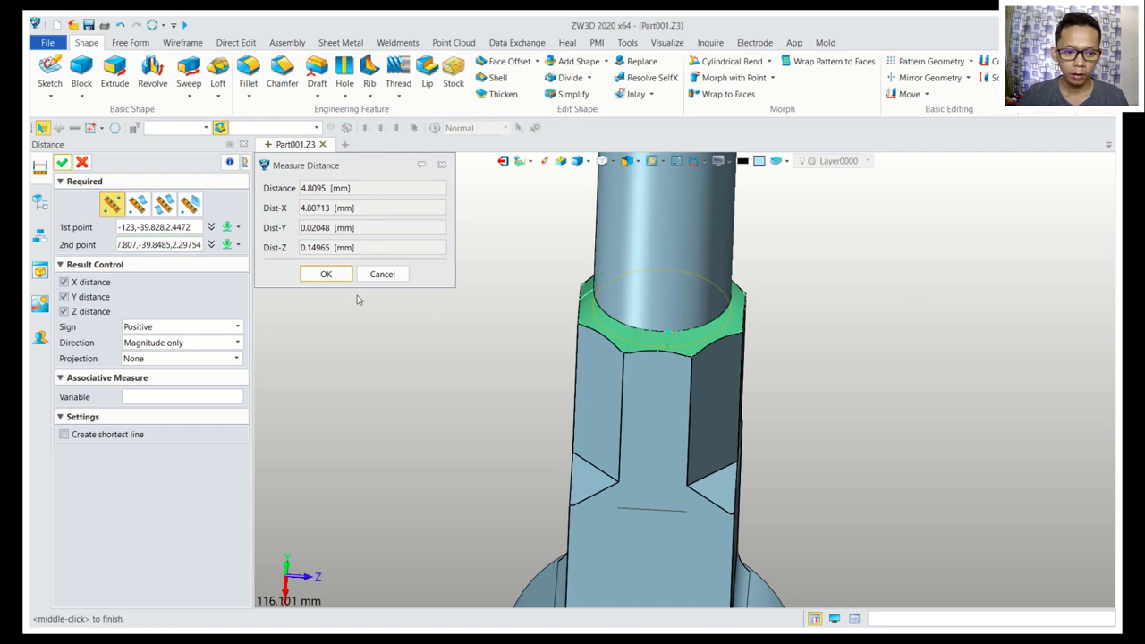
{"action": "left_click", "coordinate": [326, 274]}
{"action": "scroll", "coordinate": [884, 329], "scroll_direction": "down", "scroll_amount": 3}
{"action": "scroll", "coordinate": [884, 331], "scroll_direction": "down", "scroll_amount": 2}
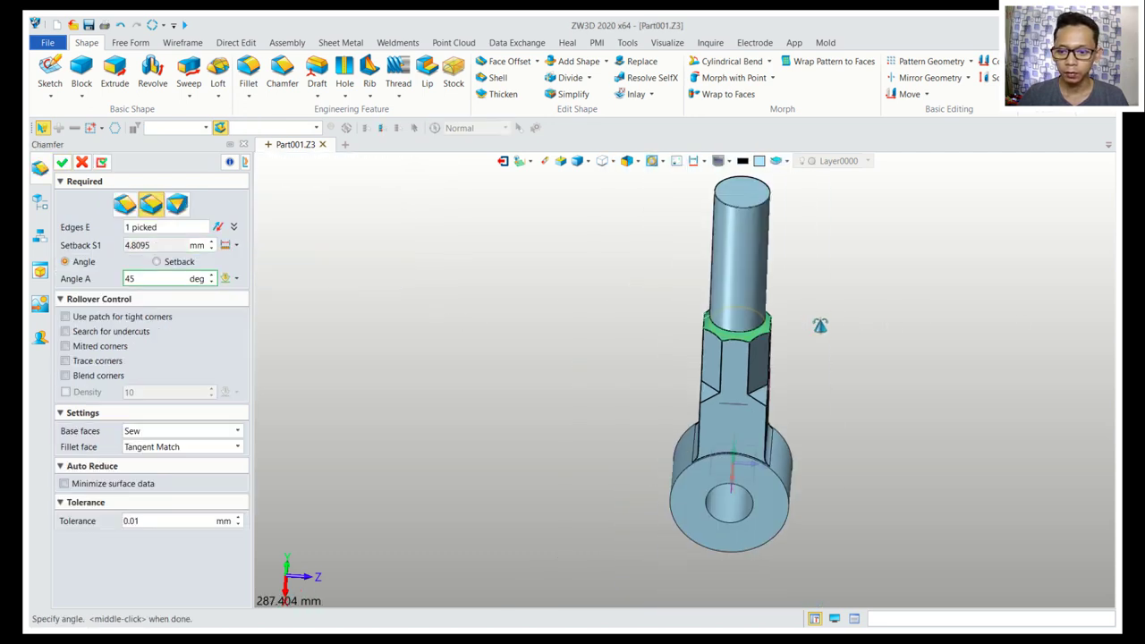
{"action": "left_click", "coordinate": [60, 161]}
{"action": "right_click_drag", "start_coordinate": [888, 388], "coordinate": [1042, 403]}
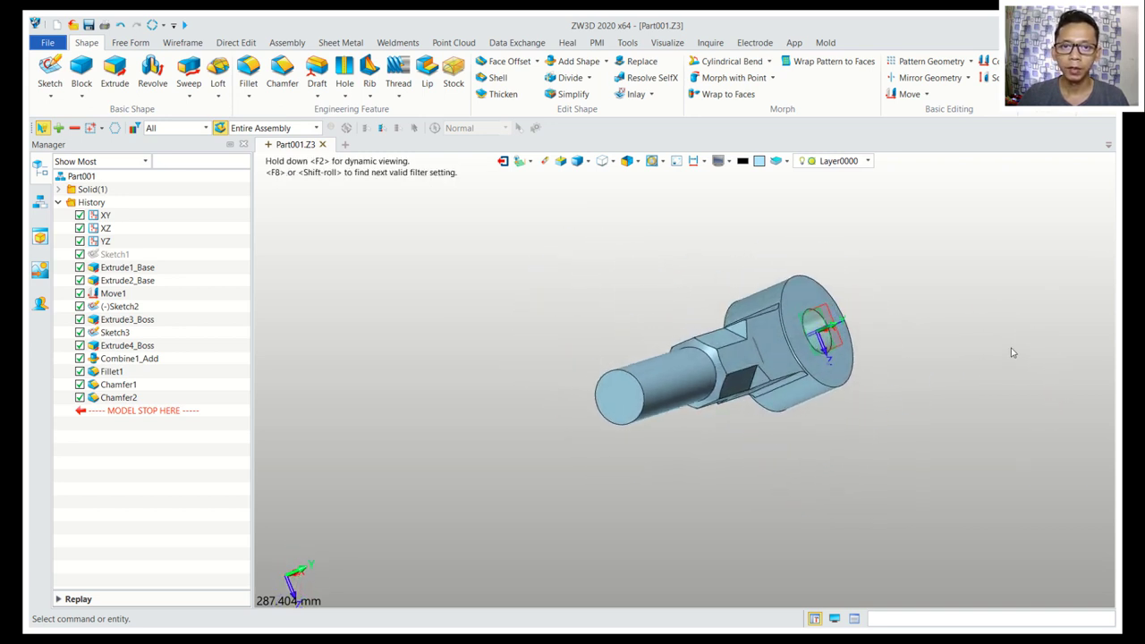